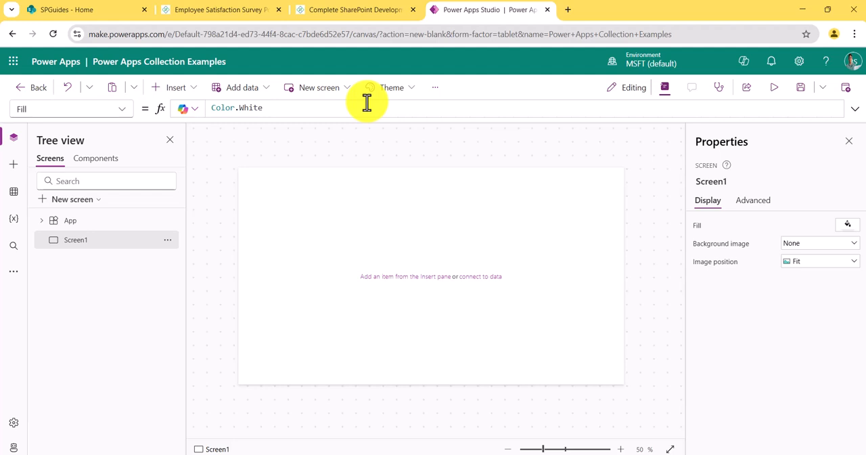
# Step: Add a button near the upper-left corner of the blank screen and set its text to "Create Collection"
pyautogui.moveTo(341, 213)
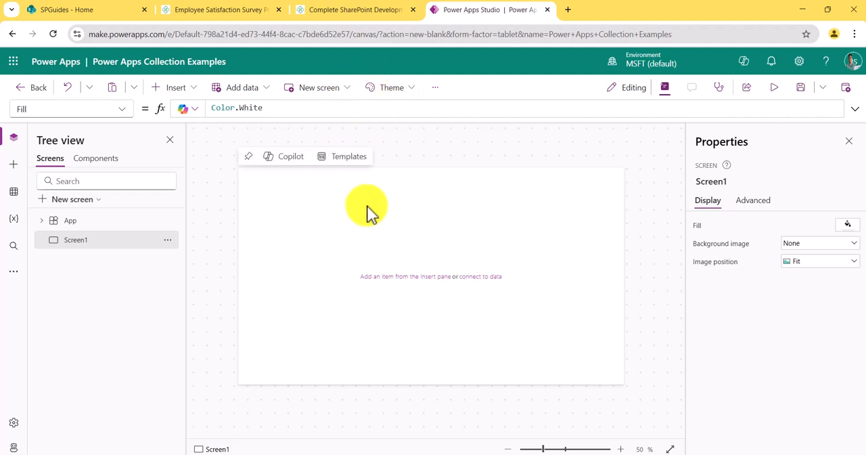
pyautogui.click(177, 89)
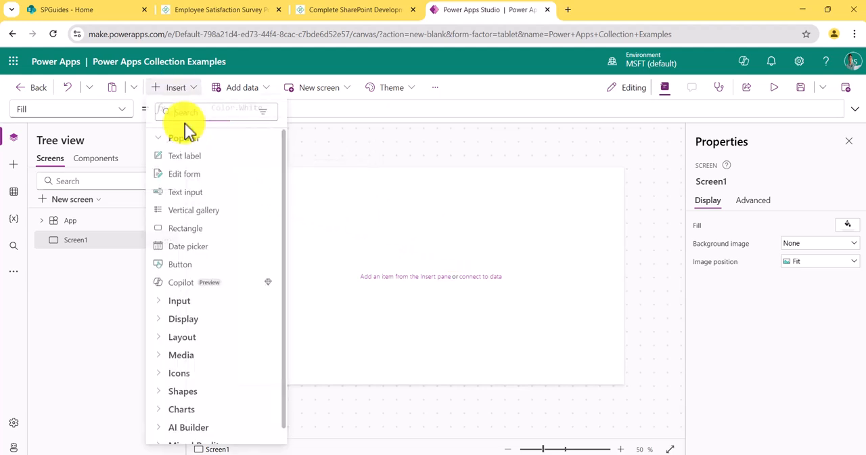
pyautogui.click(184, 268)
pyautogui.moveTo(295, 190)
pyautogui.mouseDown()
pyautogui.moveTo(324, 196)
pyautogui.moveTo(298, 179)
pyautogui.mouseUp()
pyautogui.click(790, 225)
pyautogui.write('Create C')
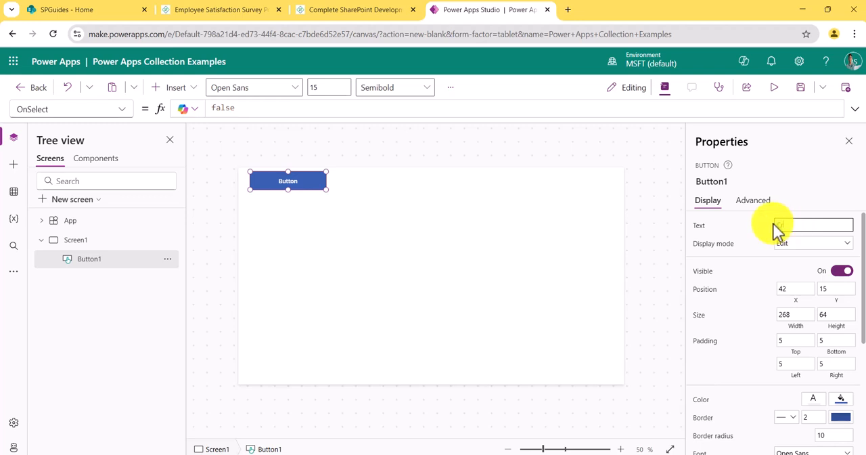
pyautogui.write('ollection')
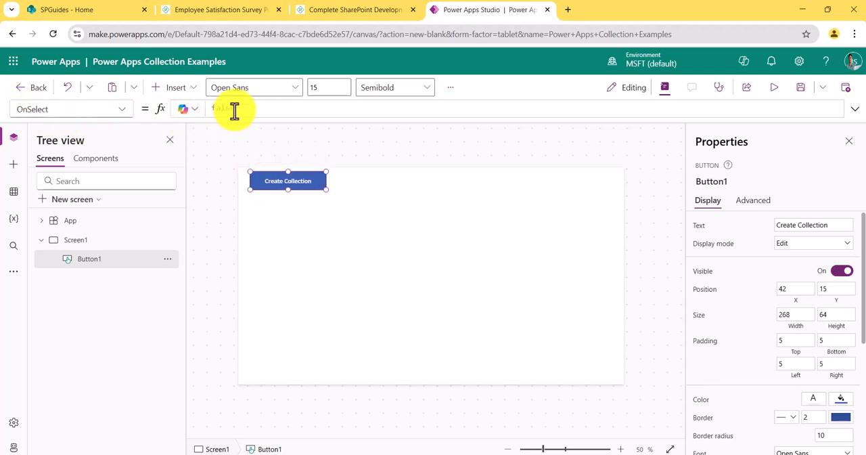
# Step: Replace the button's OnSelect formula with Collect(colEmployees,{}), leaving the record braces empty
pyautogui.moveTo(238, 108); pyautogui.dragTo(202, 108)
pyautogui.write('Collect(')
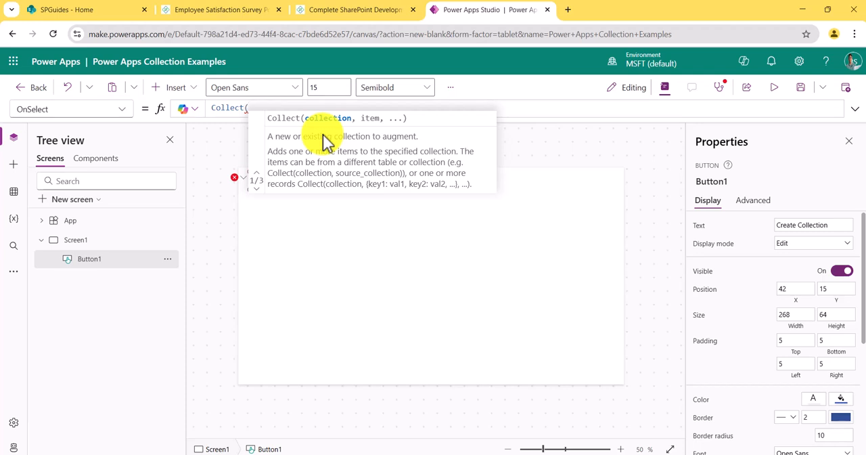
pyautogui.write('col')
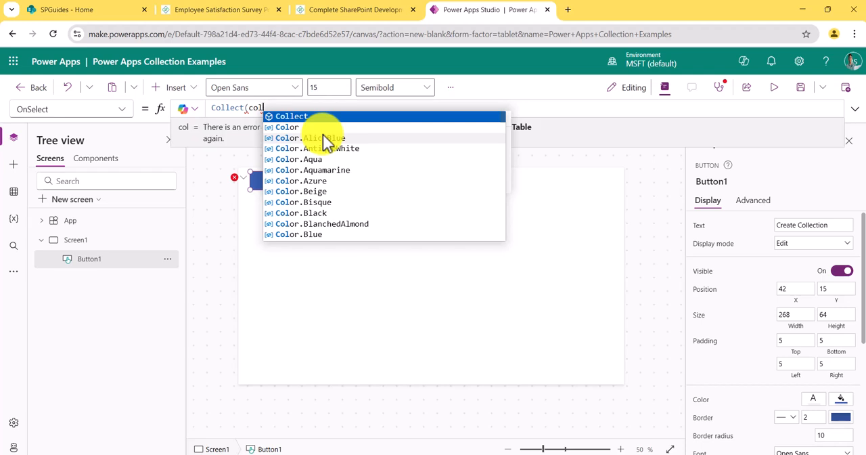
pyautogui.write('Empl')
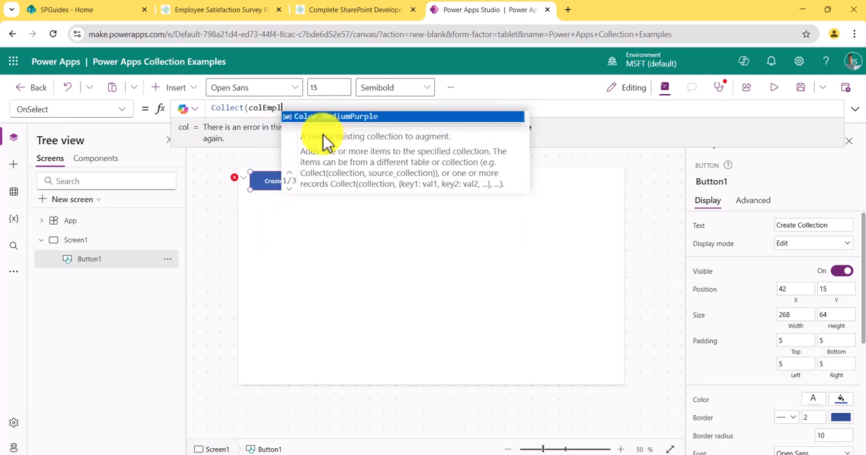
pyautogui.write('oyees')
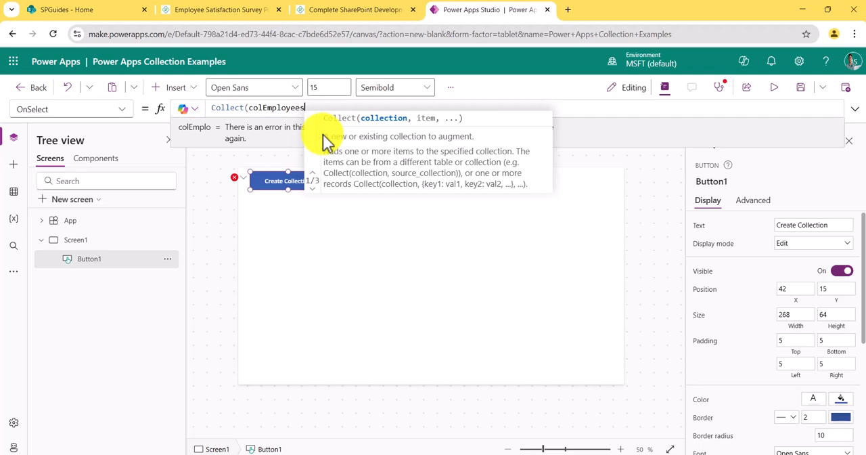
pyautogui.write(',')
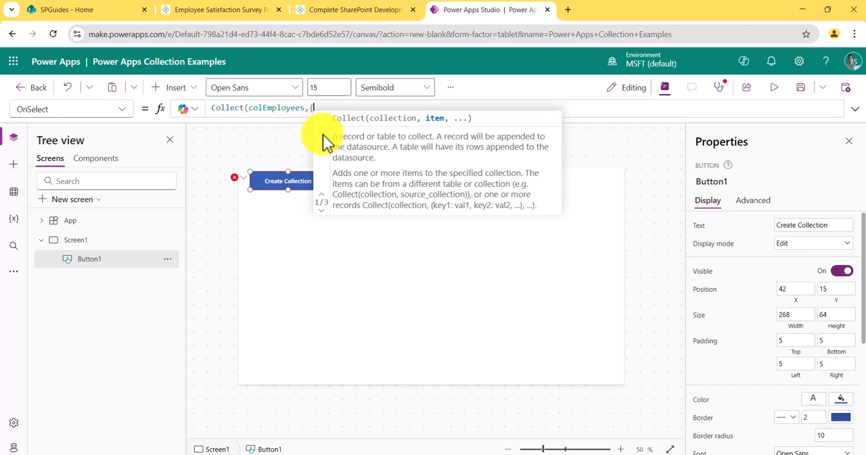
pyautogui.write('{}')
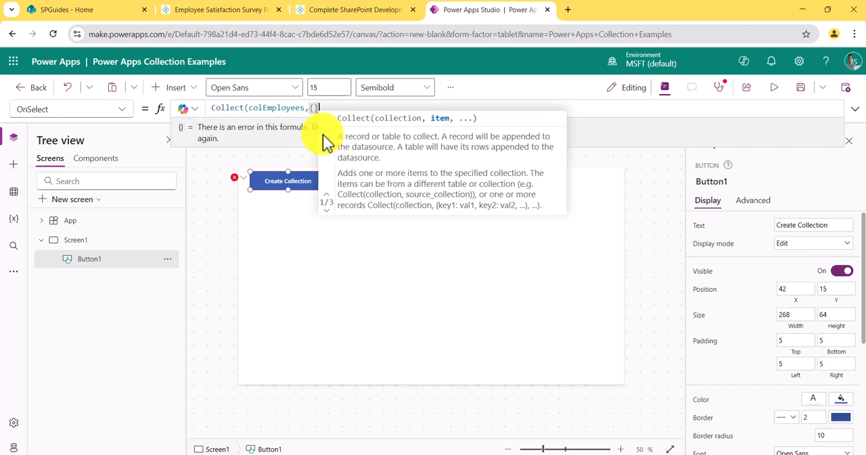
pyautogui.write(')')
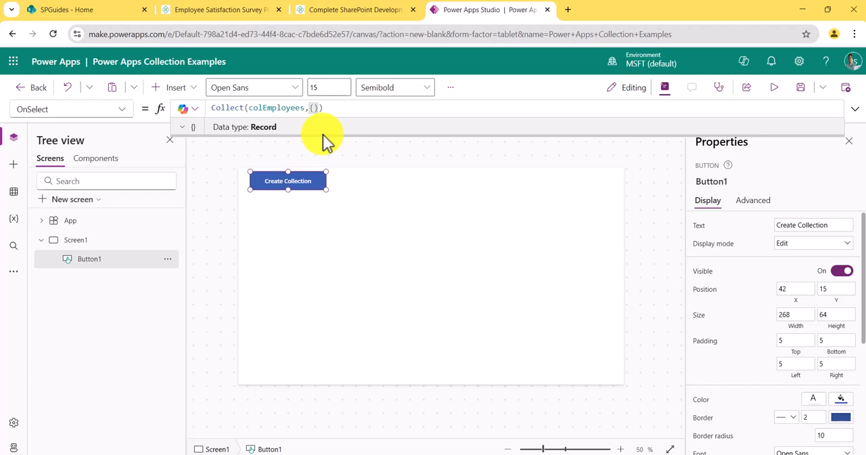
# Step: Add a Name field with the first employee's name as quoted text inside the record
pyautogui.write('Name:')
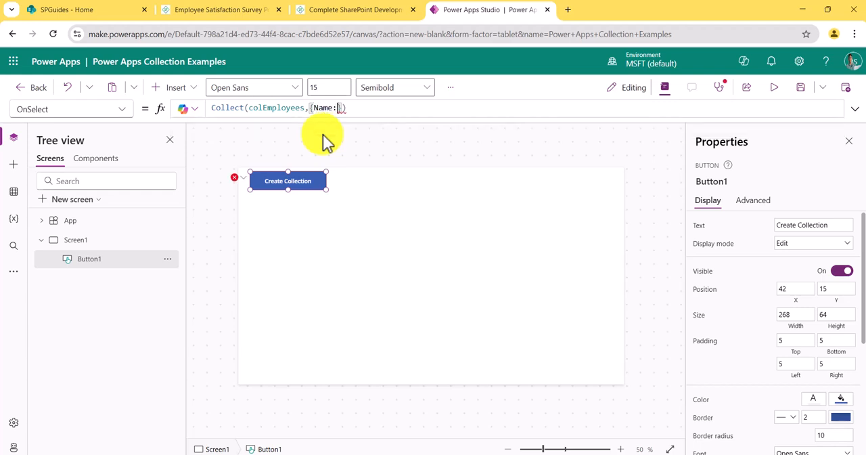
pyautogui.write('"Bijay')
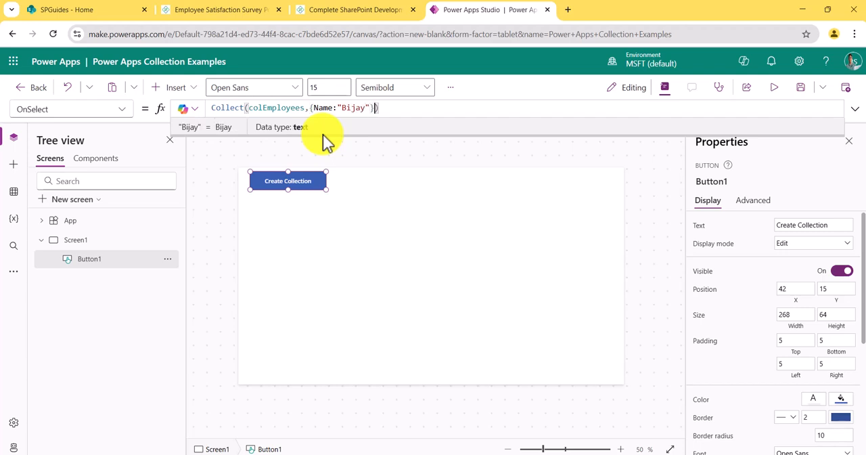
pyautogui.write('"},E')
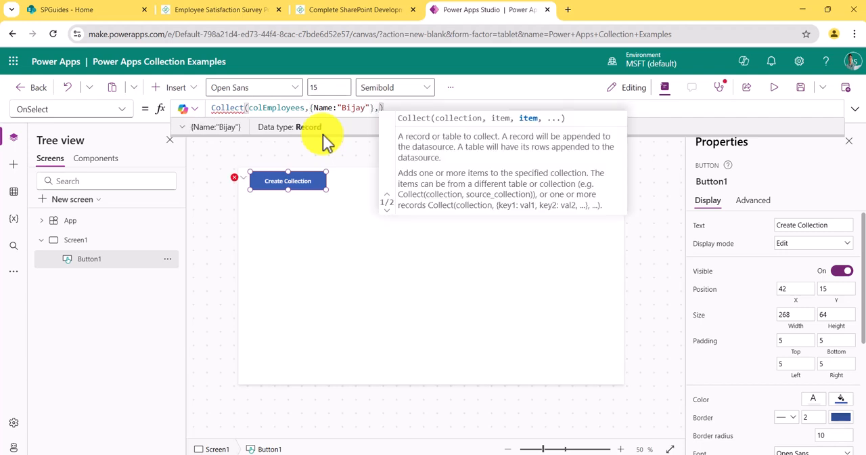
pyautogui.write('mail:')
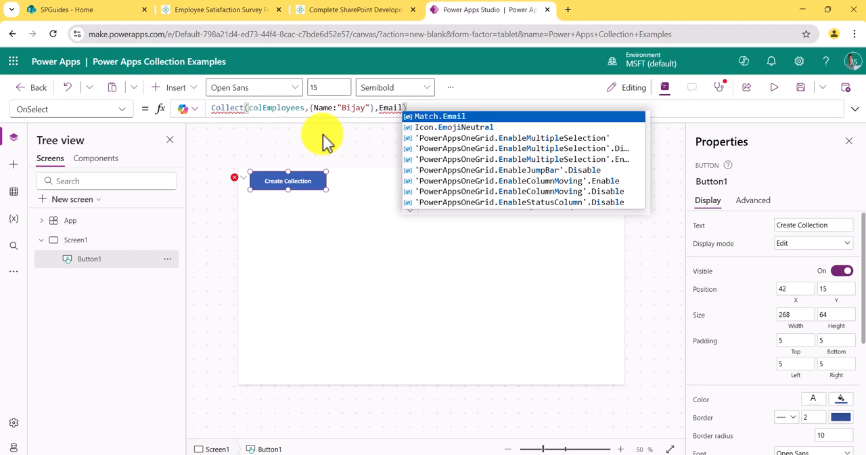
pyautogui.write('"')
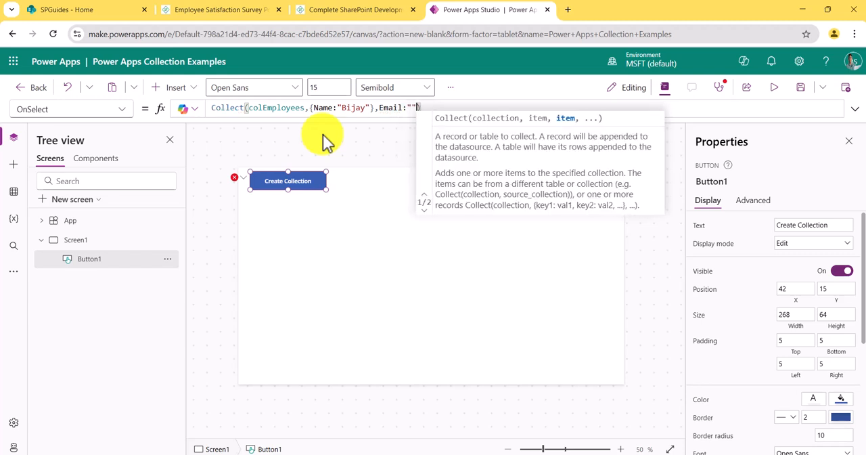
pyautogui.write('bijay')
# Step: Add an Email field to the Collect formula with the employee's e-mail address as quoted text
pyautogui.press('BackSpace')
pyautogui.press('BackSpace')
pyautogui.press('BackSpace')
pyautogui.press('BackSpace')
pyautogui.press('BackSpace')
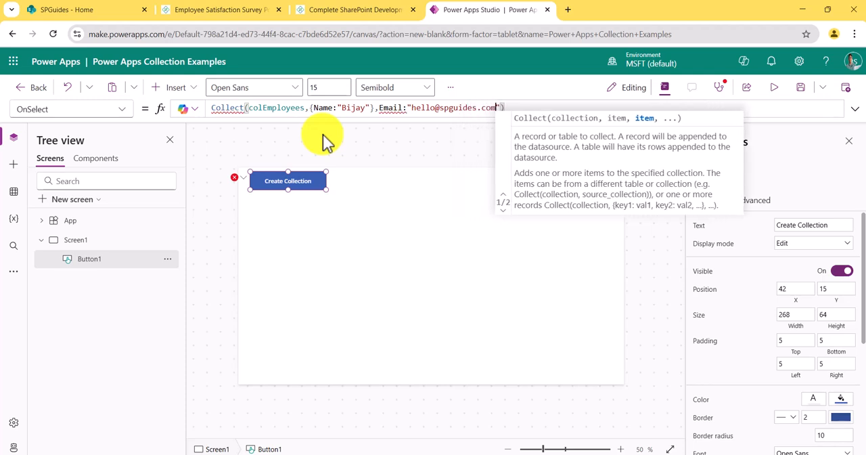
pyautogui.write('"')
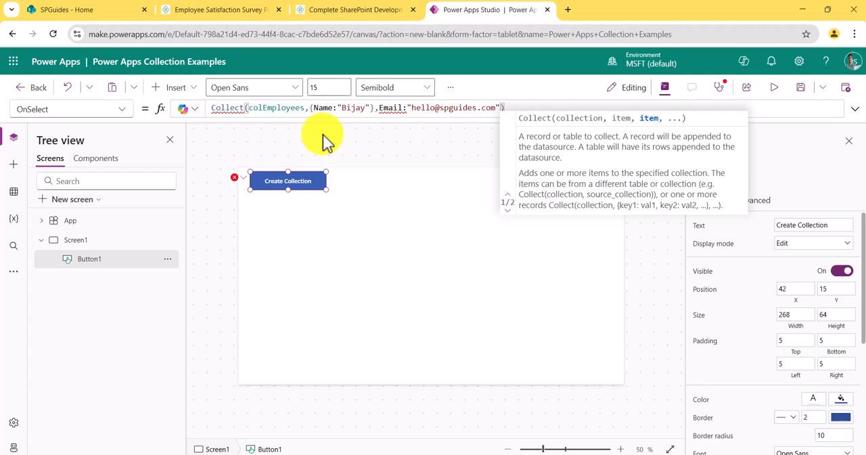
# Step: Add a Department field with the value "IT" following the Email field in the formula
pyautogui.write(',Depart')
pyautogui.write('ment:')
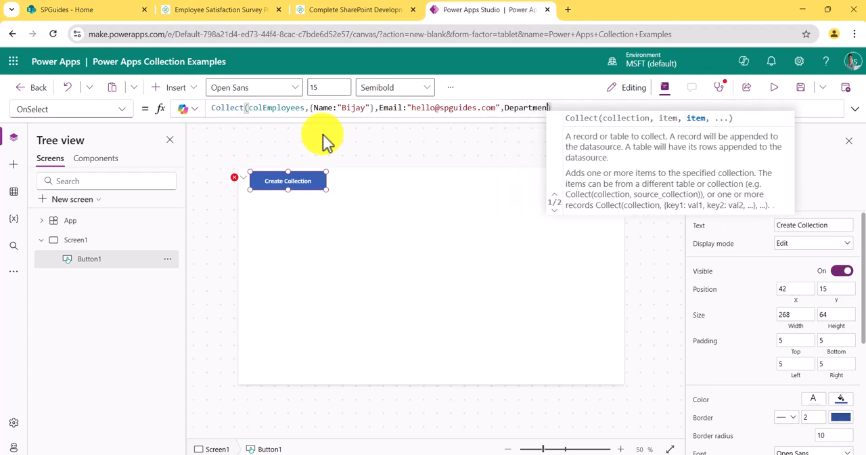
pyautogui.write('"')
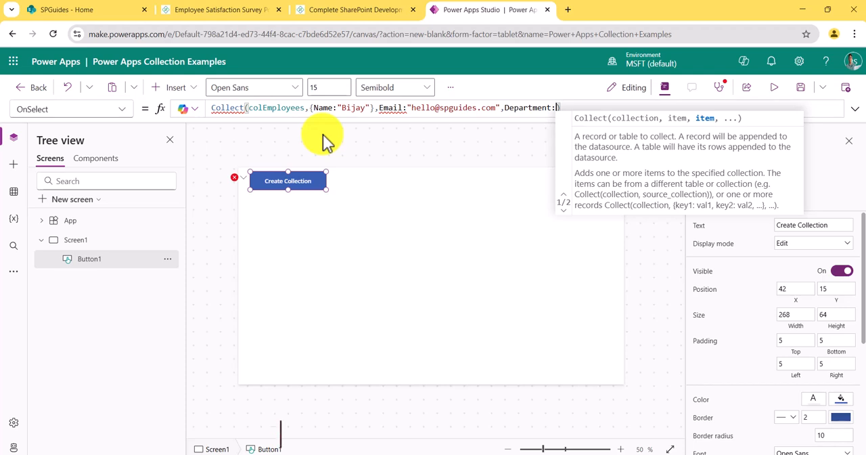
pyautogui.write('IT"')
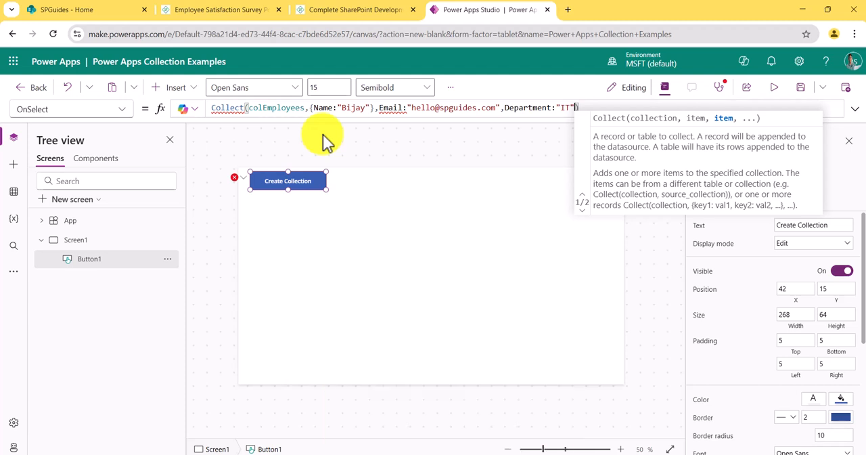
# Step: Move the record's closing brace from behind the Name value to behind the Department value, followed by a comma
pyautogui.moveTo(391, 112)
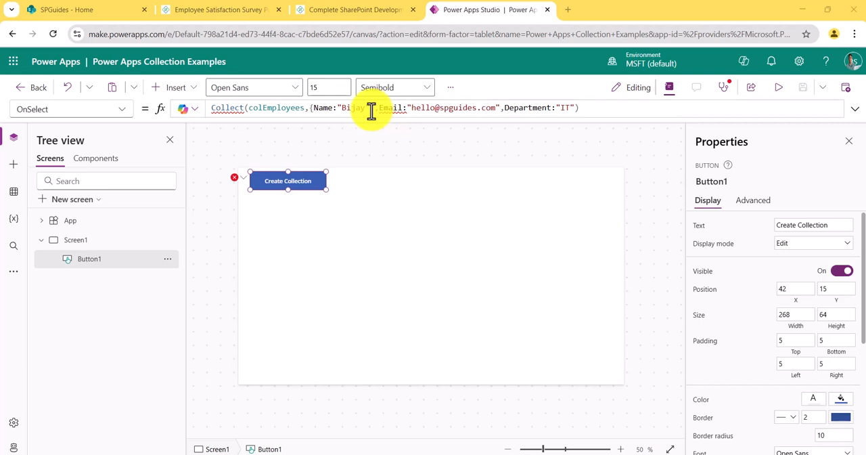
pyautogui.click(373, 110)
pyautogui.press('BackSpace')
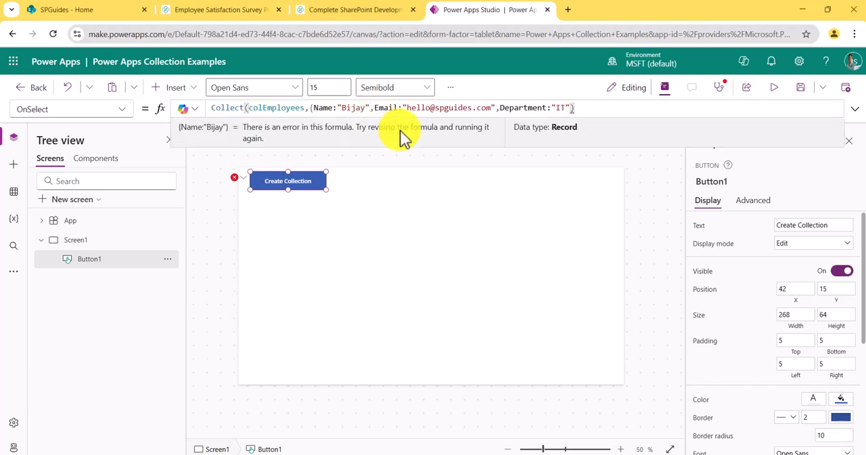
pyautogui.press('End')
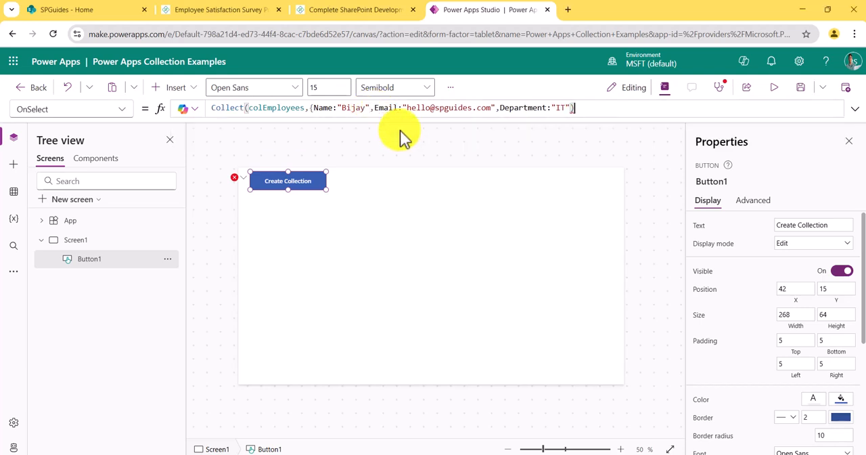
pyautogui.write('},')
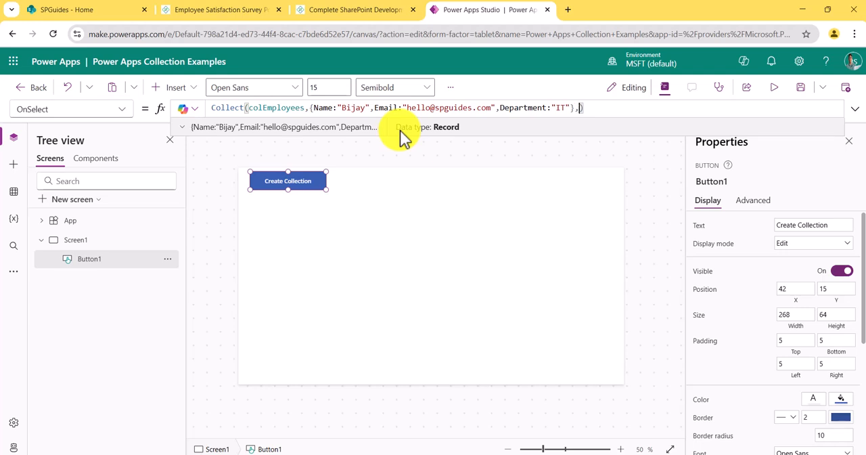
# Step: Duplicate the complete employee record as a second record within the Collect formula
pyautogui.moveTo(310, 109); pyautogui.dragTo(572, 109)
pyautogui.hotkey('ctrl', 'c')
pyautogui.click(579, 110)
pyautogui.hotkey('ctrl', 'v')
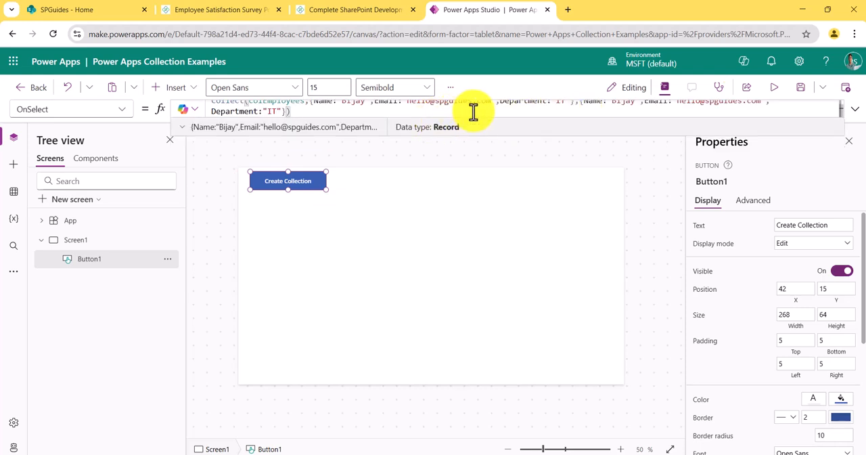
# Step: Replace the name and the e-mail address in the second record with those of another employee
pyautogui.click(854, 110)
pyautogui.click(620, 107)
pyautogui.write('lex')
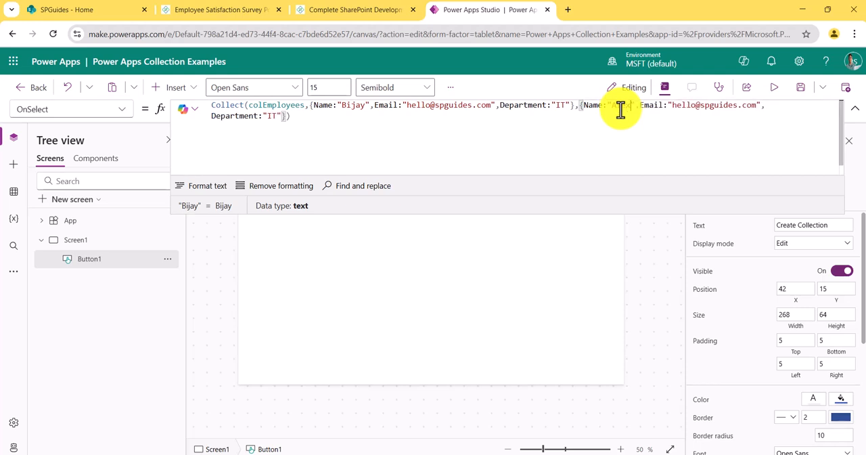
pyautogui.doubleClick(680, 105)
pyautogui.write('al')
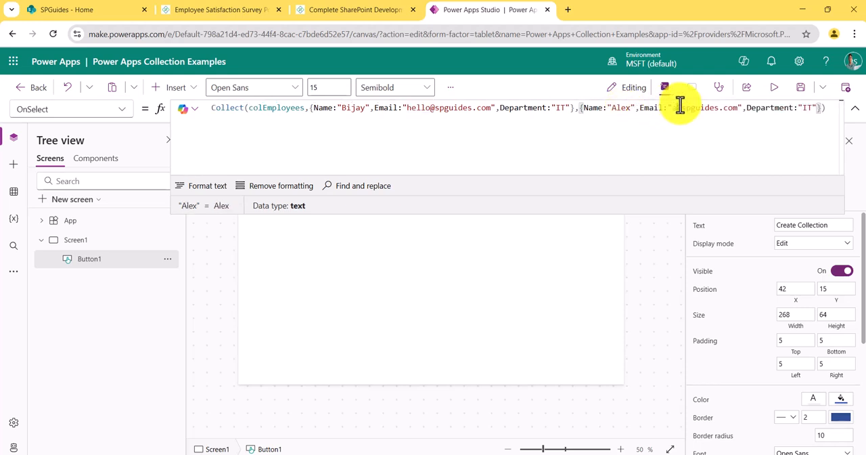
pyautogui.write('ex')
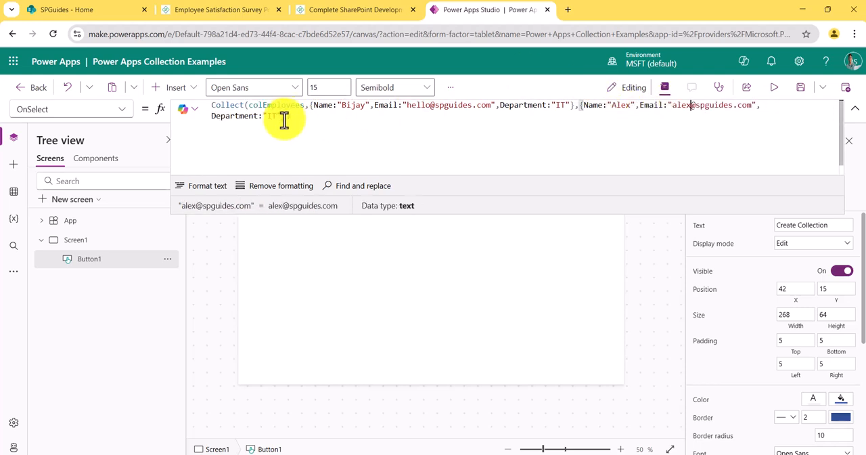
# Step: Set the second record's Department to "HR" and collapse the formula editor
pyautogui.doubleClick(274, 116)
pyautogui.press('BackSpace')
pyautogui.write('HR')
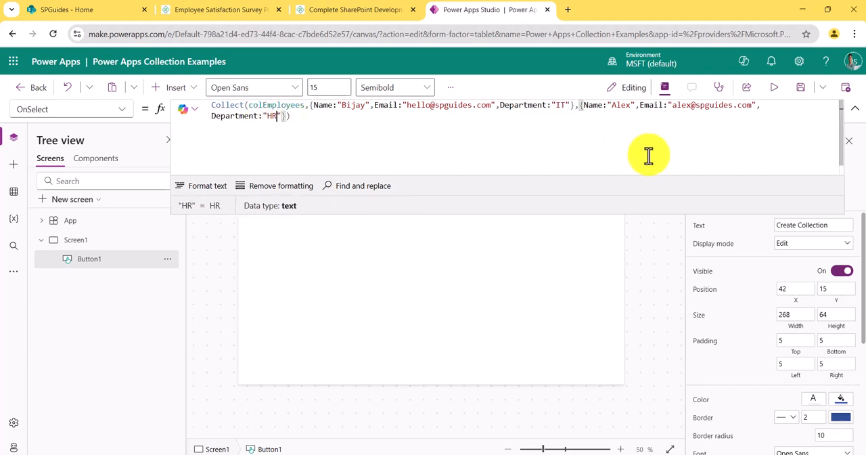
pyautogui.click(854, 110)
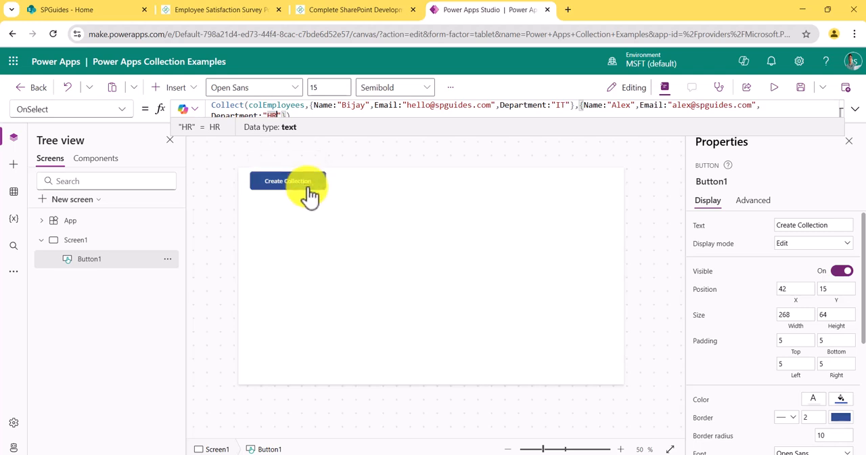
# Step: Run the Create Collection button's action and preview the records stored in colEmployees
pyautogui.keyDown('alt'); pyautogui.click(305, 190); pyautogui.keyUp('alt')
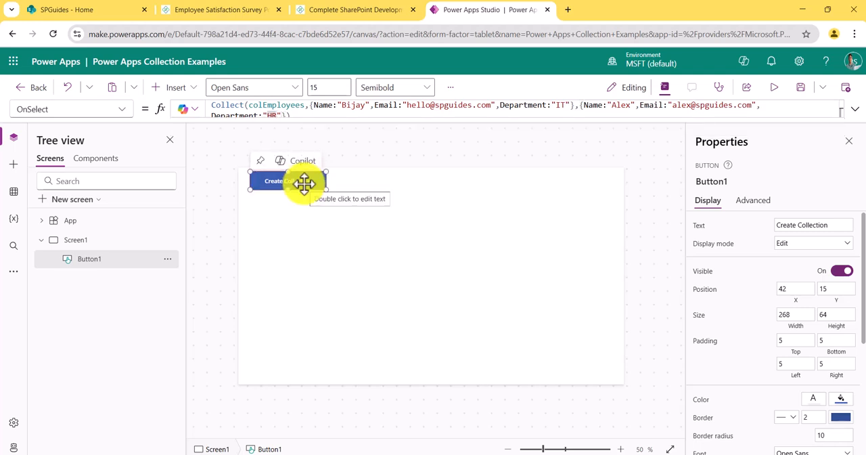
pyautogui.click(264, 106)
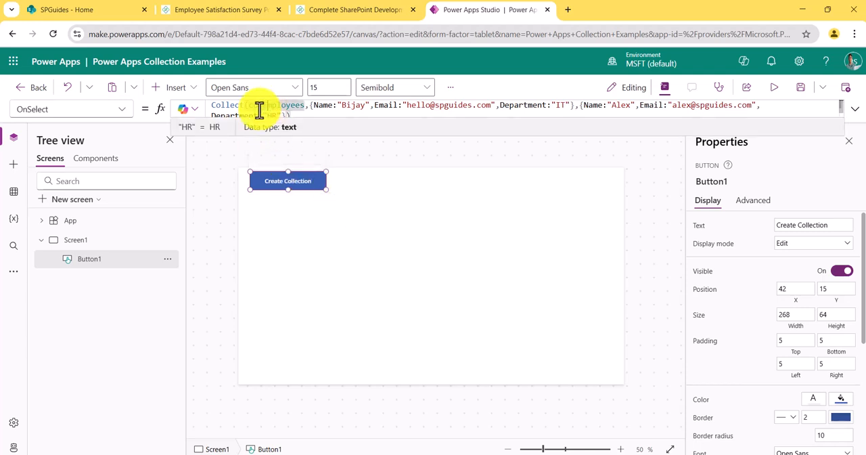
pyautogui.click(187, 128)
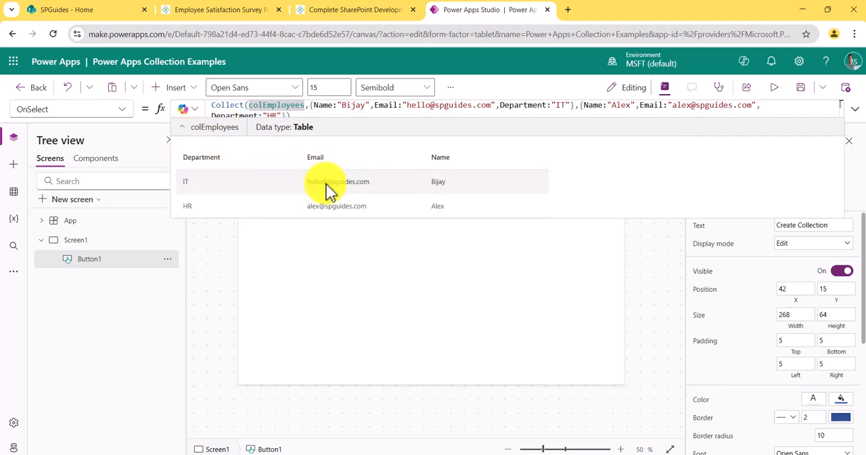
pyautogui.click(295, 255)
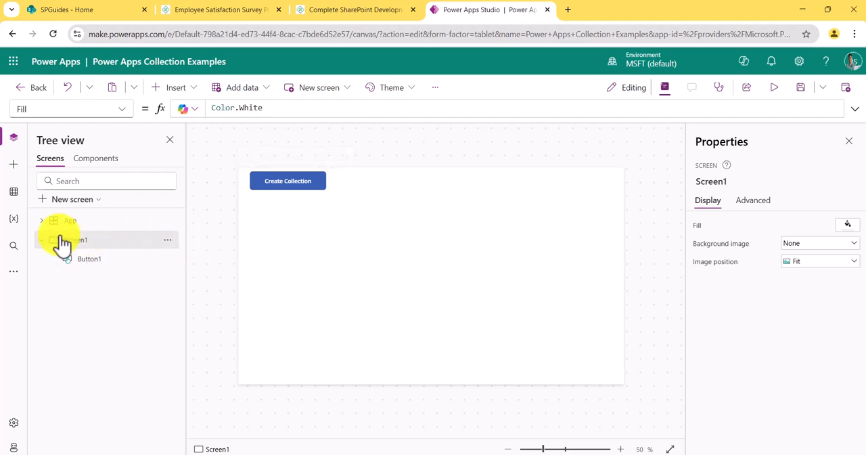
# Step: View the table of the colEmployees collection from the app's variables and close the view
pyautogui.click(15, 220)
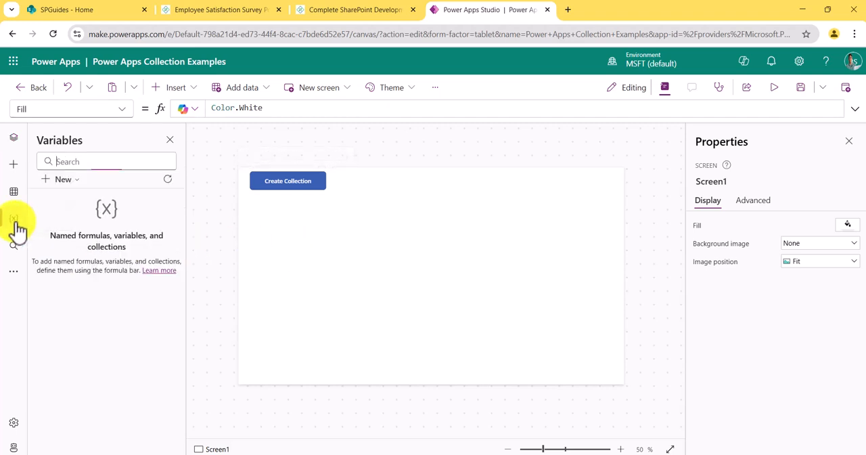
pyautogui.click(39, 272)
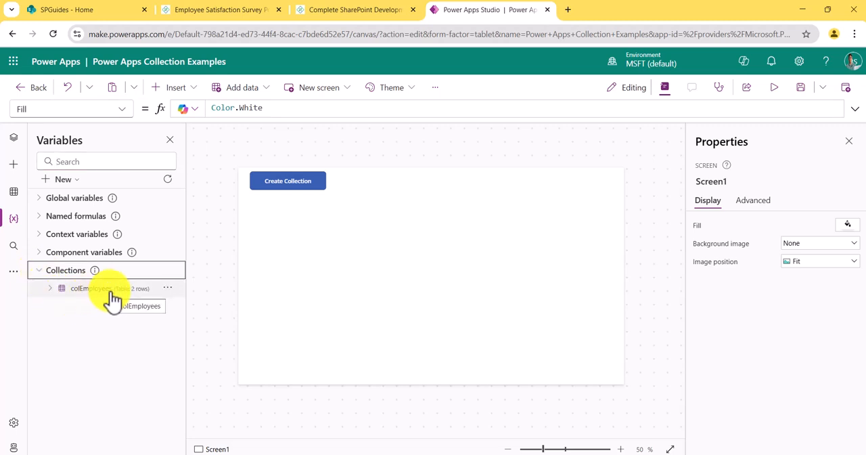
pyautogui.click(168, 289)
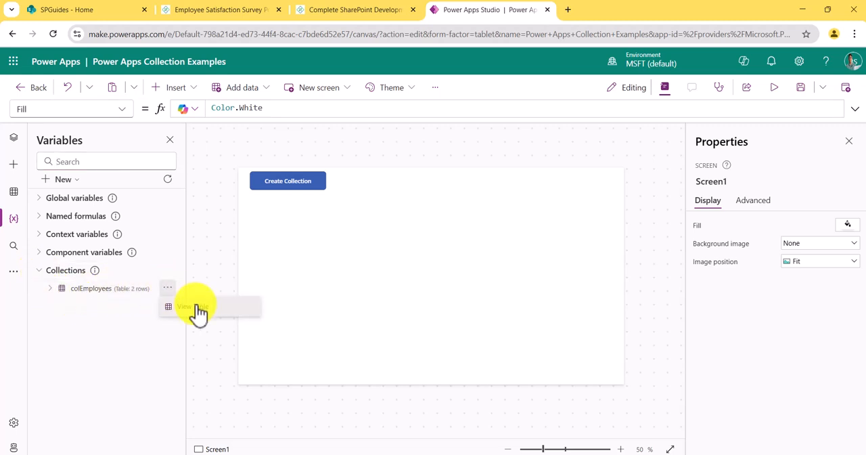
pyautogui.click(196, 307)
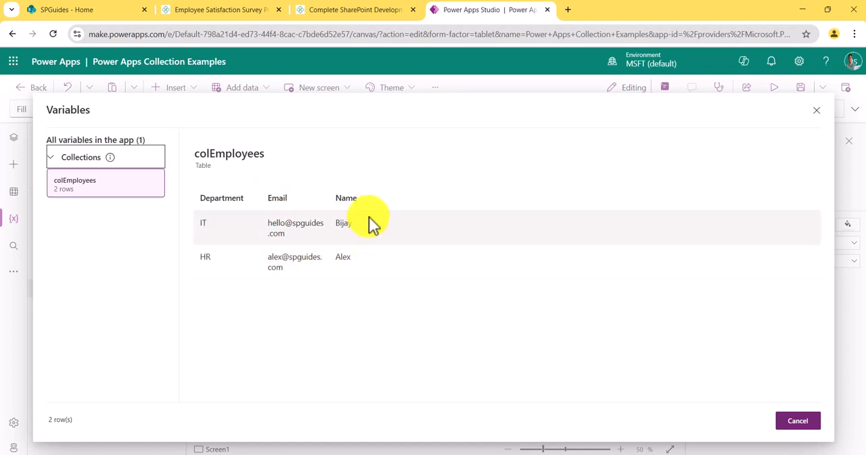
pyautogui.click(817, 111)
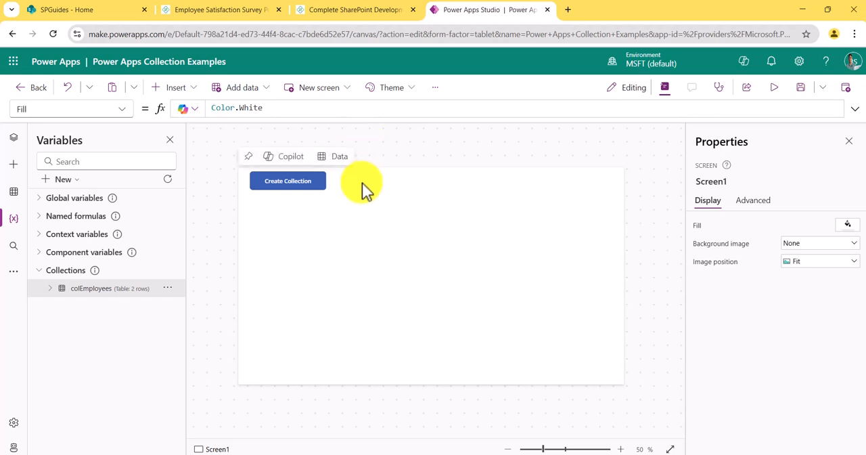
# Step: Run the Create Collection button's action again and preview the colEmployees records from its Collect formula
pyautogui.click(319, 185)
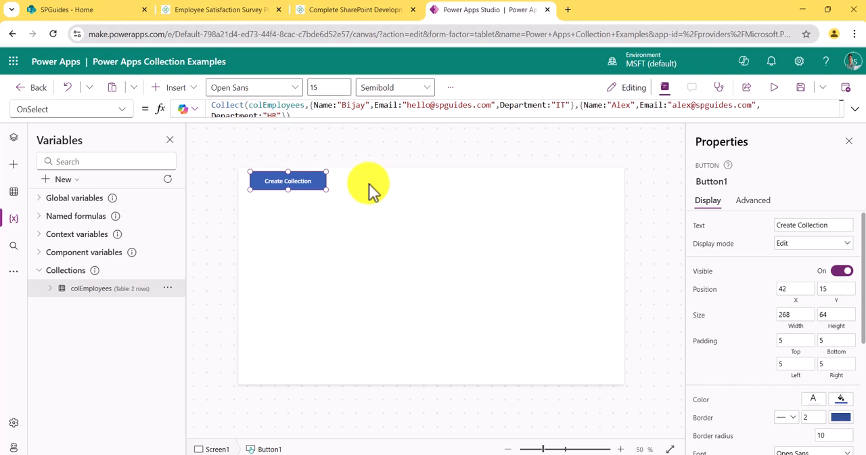
pyautogui.keyDown('alt'); pyautogui.click(300, 193); pyautogui.keyUp('alt')
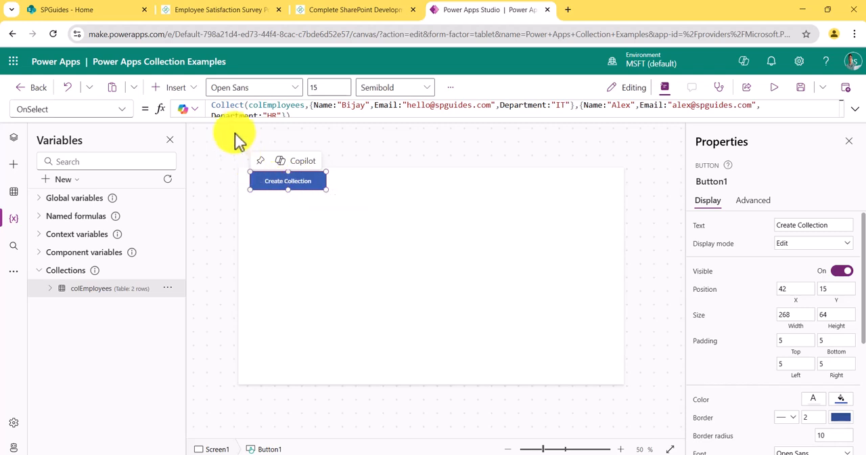
pyautogui.click(271, 107)
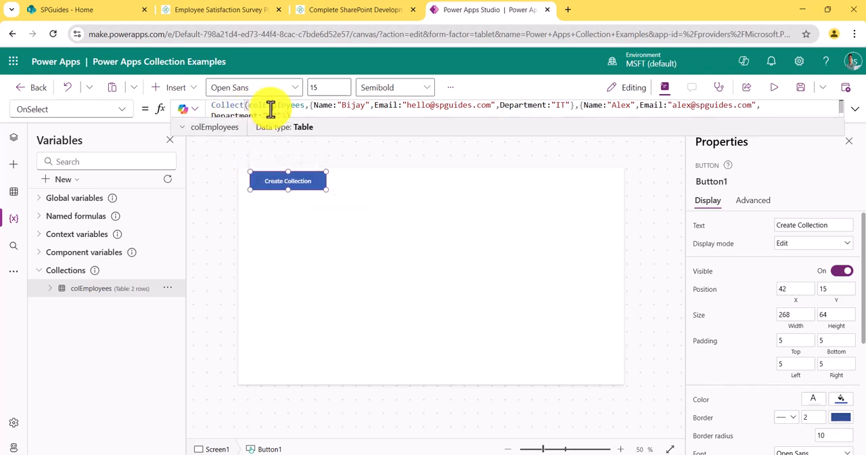
pyautogui.click(233, 130)
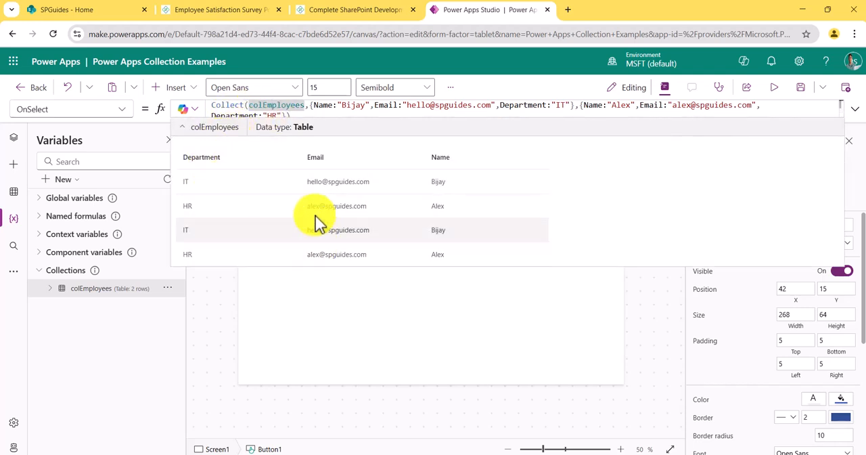
pyautogui.click(327, 290)
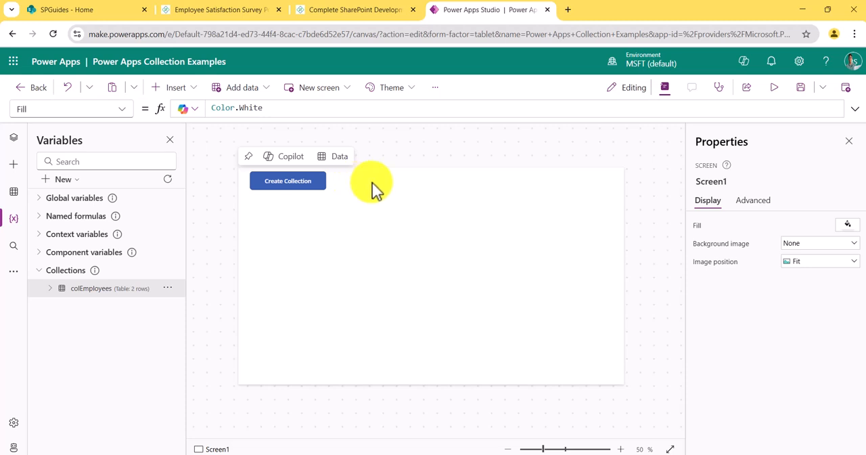
pyautogui.click(309, 183)
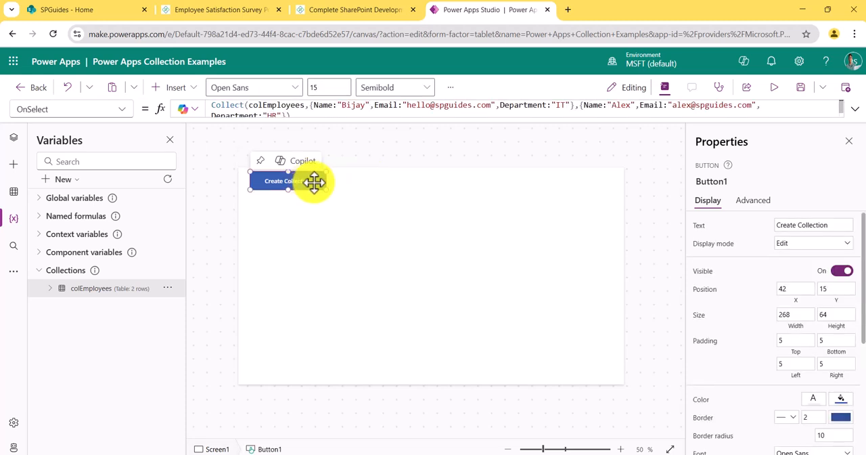
pyautogui.click(368, 189)
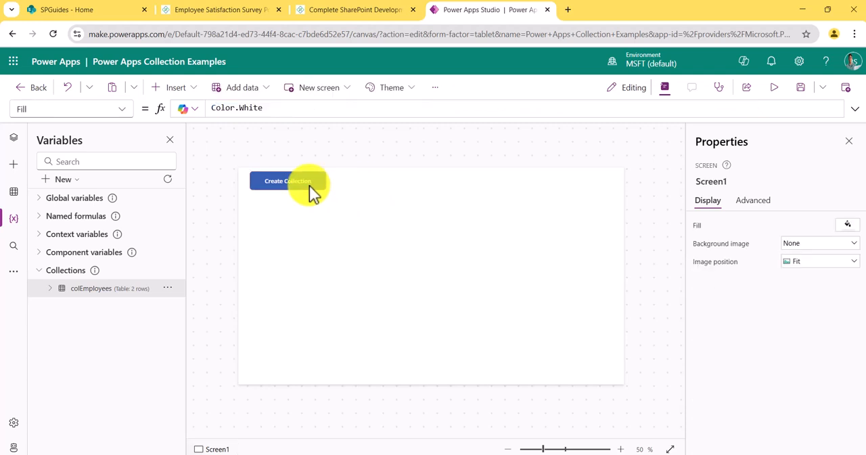
pyautogui.click(314, 185)
pyautogui.click(372, 193)
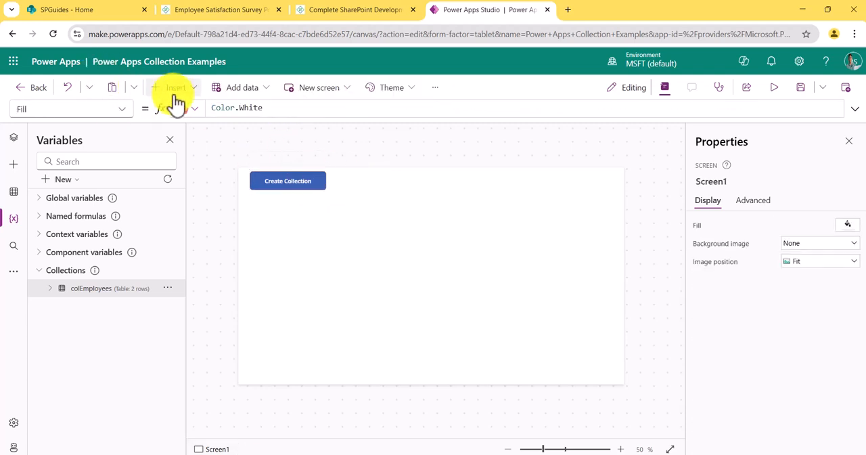
# Step: Insert a button about 274 wide and 64 high beside Create Collection, with the text "Clear Collection"
pyautogui.click(175, 87)
pyautogui.click(182, 265)
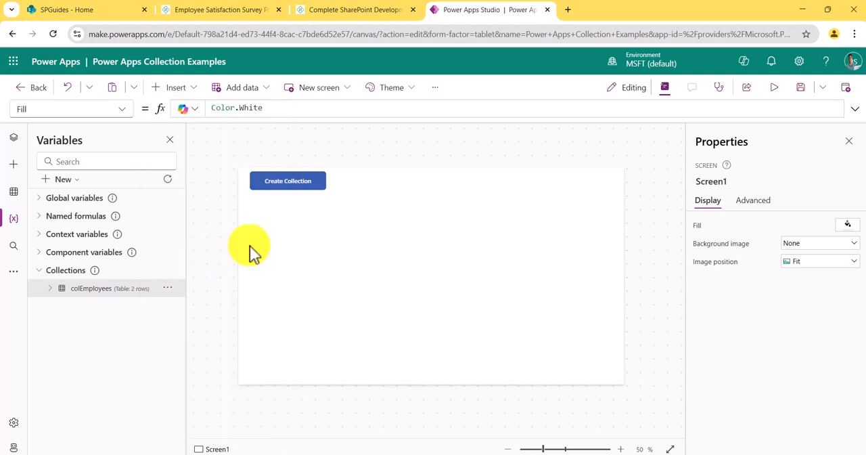
pyautogui.moveTo(282, 183); pyautogui.dragTo(417, 190)
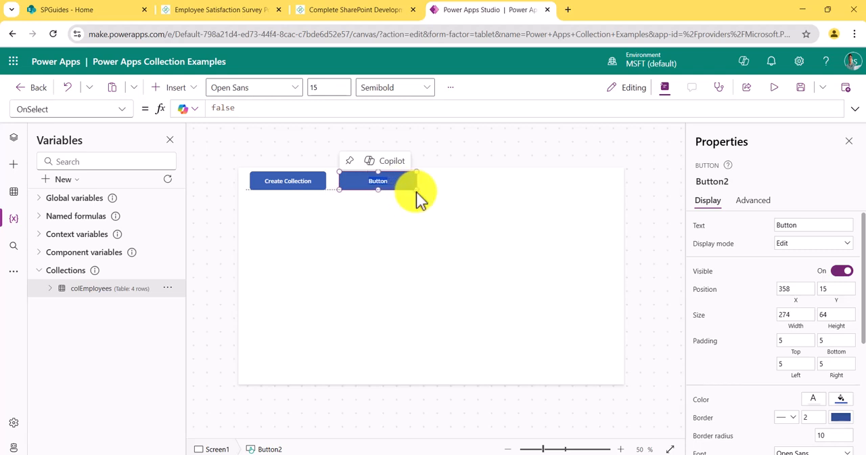
pyautogui.click(788, 225)
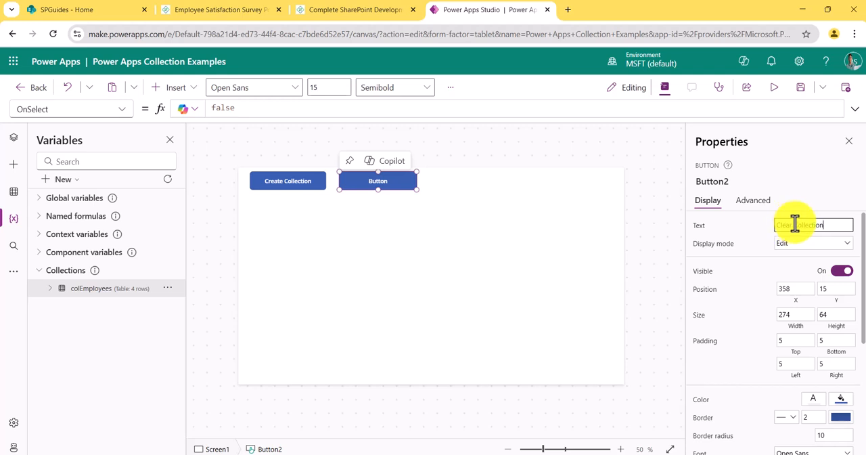
pyautogui.click(408, 189)
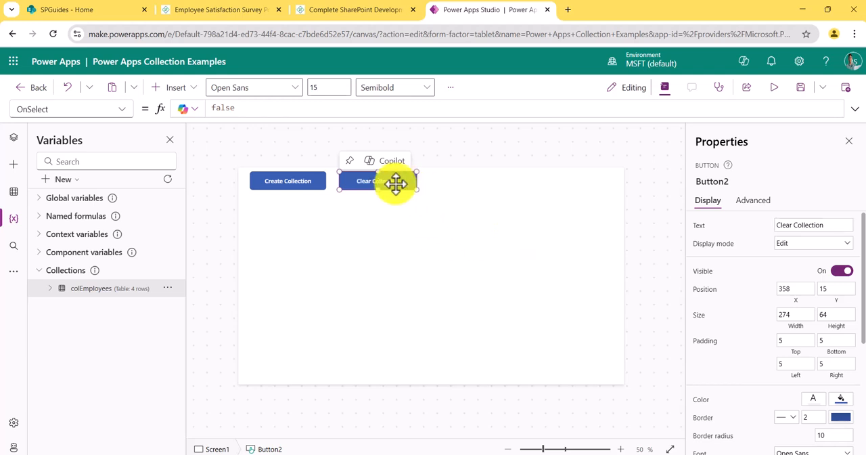
# Step: Set the Clear Collection button's OnSelect formula to Clear(colEmployees) and save the app
pyautogui.click(233, 110)
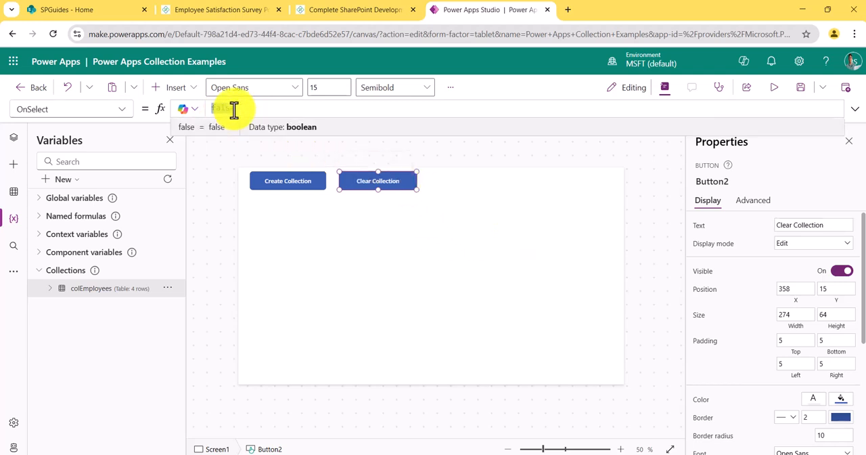
pyautogui.write('Clear')
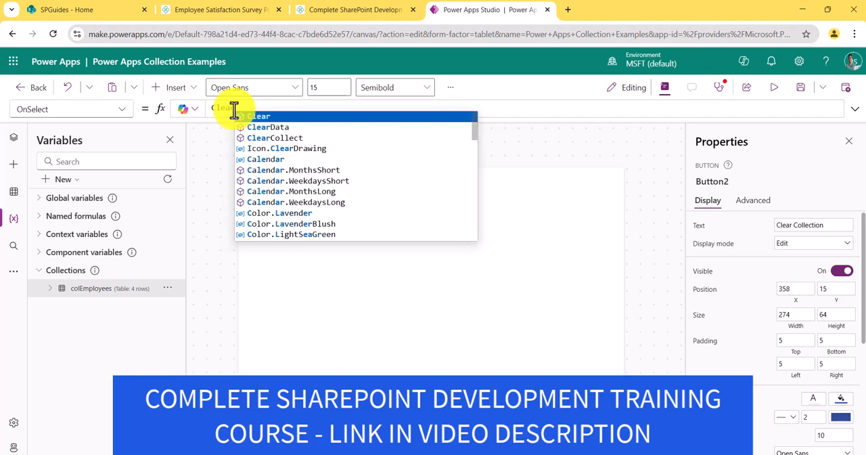
pyautogui.write('(')
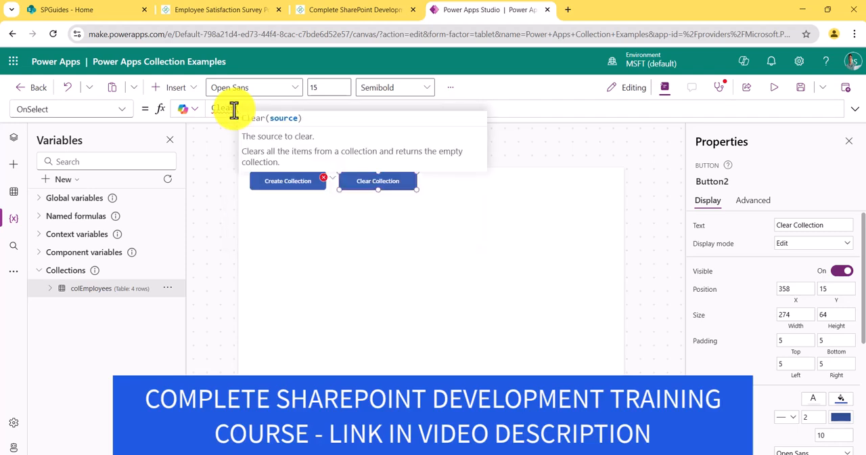
pyautogui.write('colEmployees')
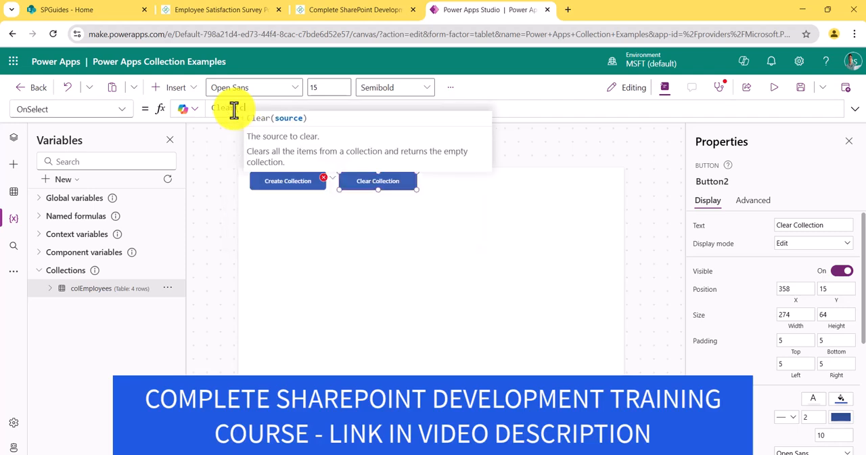
pyautogui.write(')')
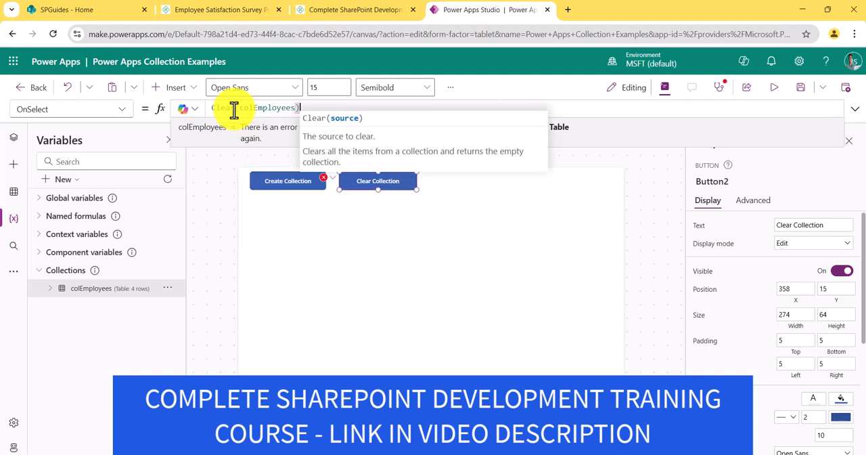
pyautogui.hotkey('ctrl', 's')
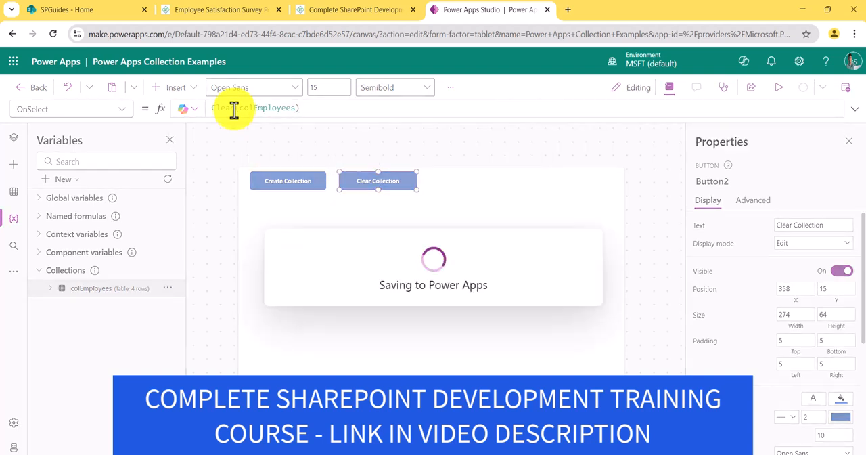
# Step: Run the Clear Collection button's action and check the colEmployees table
pyautogui.keyDown('alt'); pyautogui.click(387, 185); pyautogui.keyUp('alt')
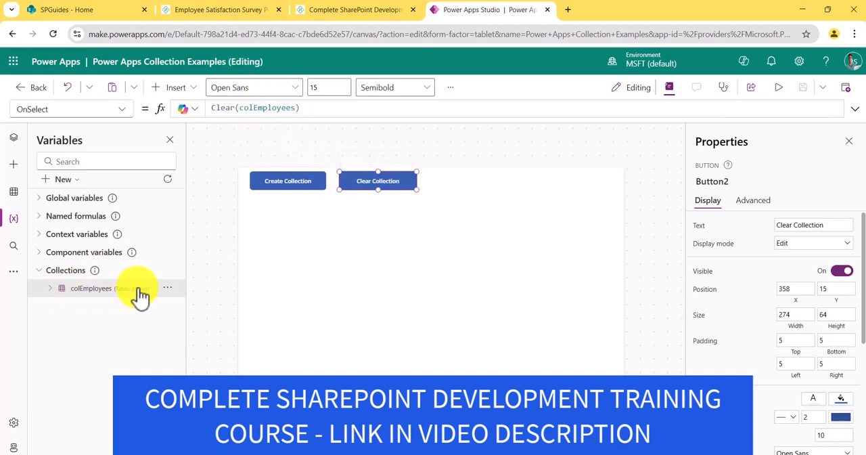
pyautogui.click(186, 305)
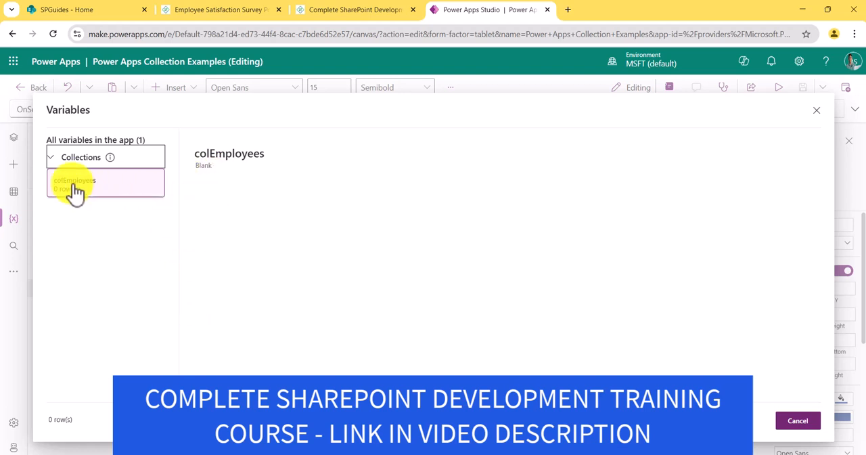
pyautogui.click(816, 111)
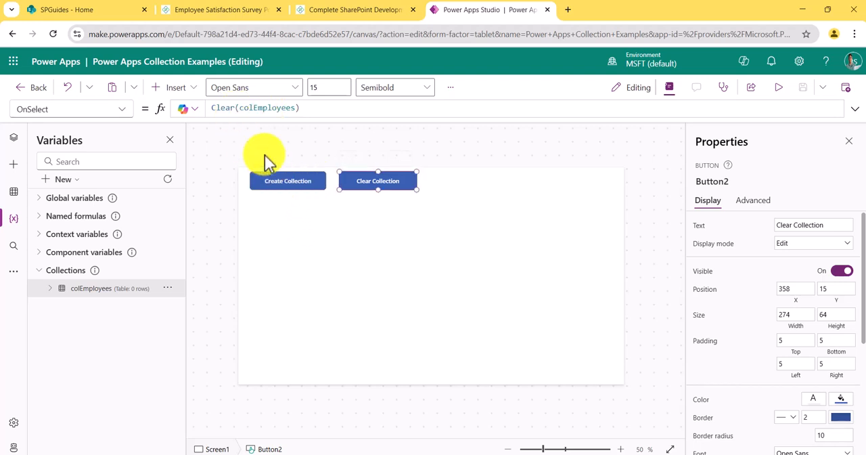
# Step: Run the Create Collection button's action once more and view the colEmployees table's records
pyautogui.click(167, 288)
pyautogui.click(186, 306)
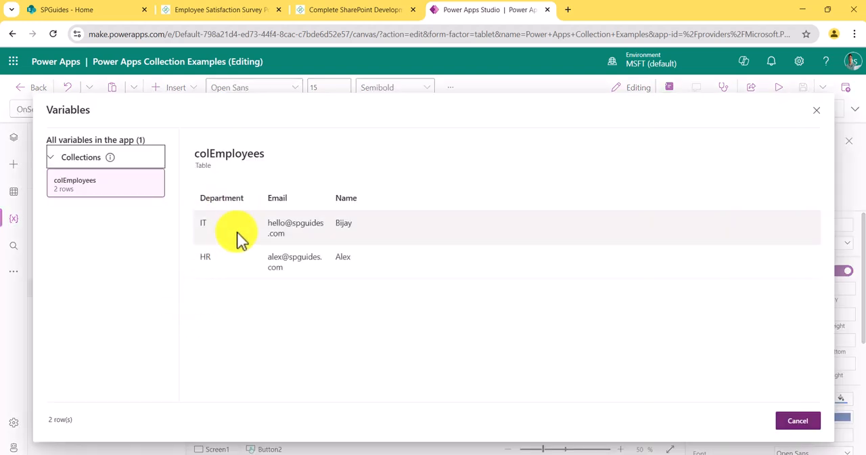
pyautogui.click(816, 110)
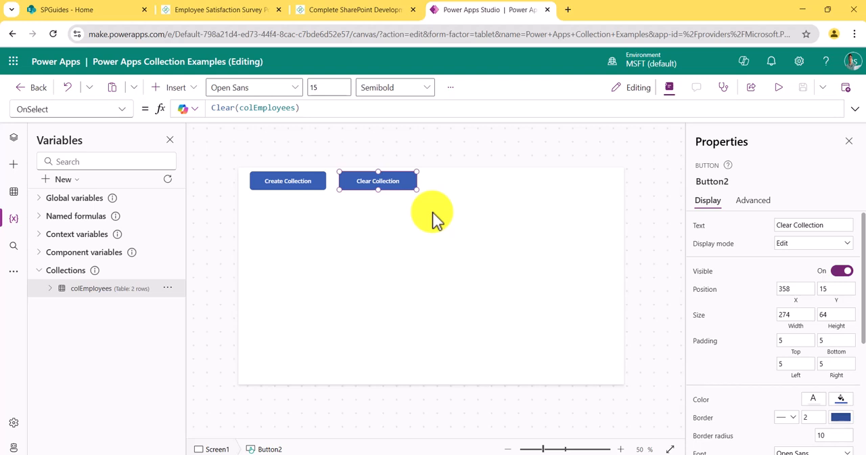
# Step: Duplicate the Create Collection button and place the copy beside Clear Collection at about X 696, Y 15
pyautogui.moveTo(398, 163)
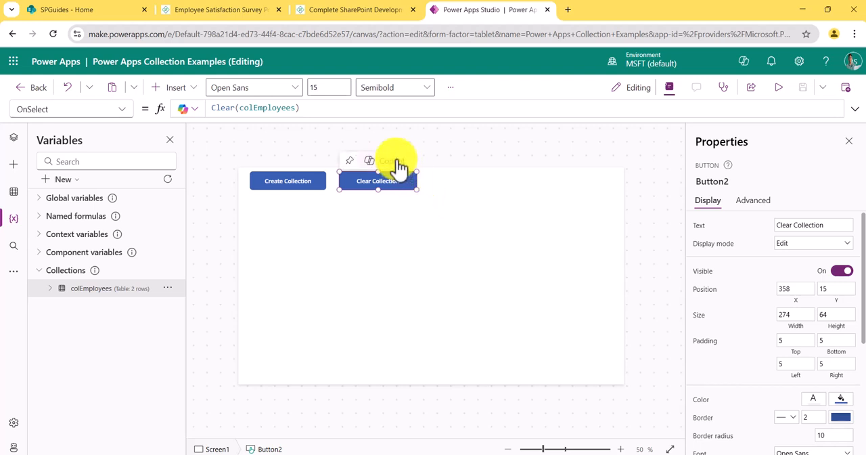
pyautogui.click(269, 181)
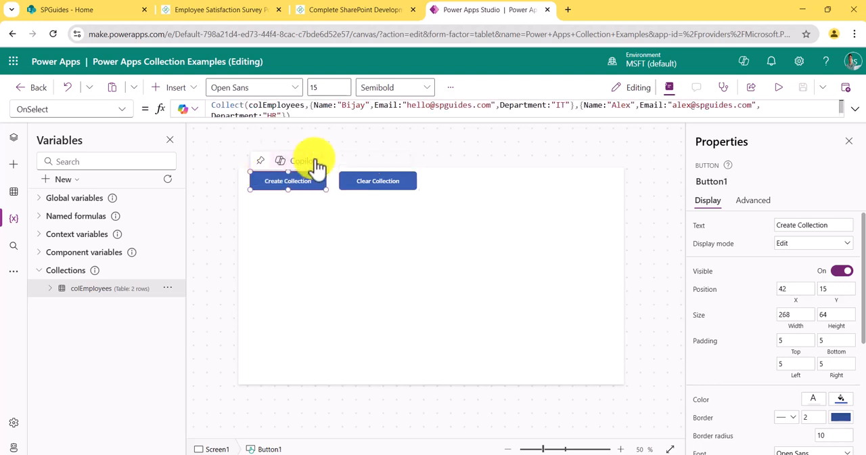
pyautogui.click(459, 188)
pyautogui.hotkey('ctrl', 'v')
pyautogui.moveTo(304, 187); pyautogui.dragTo(483, 181)
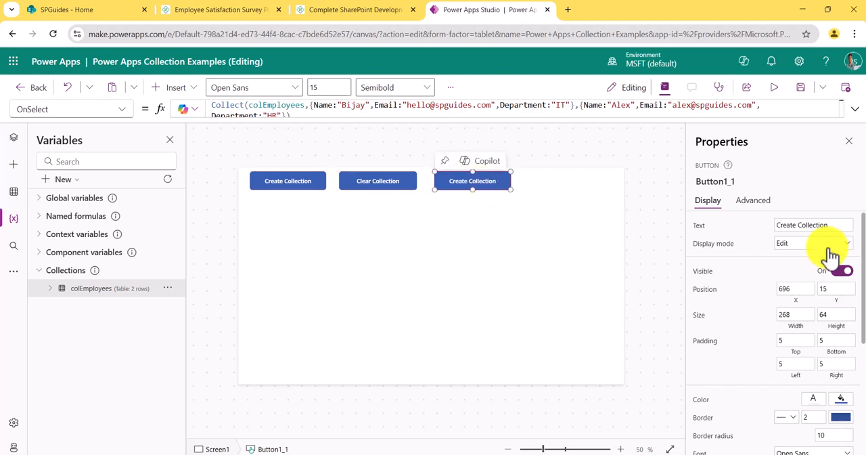
# Step: Set the duplicated button's text to "Clear and Create Collection" and select that button on the screen
pyautogui.click(777, 226)
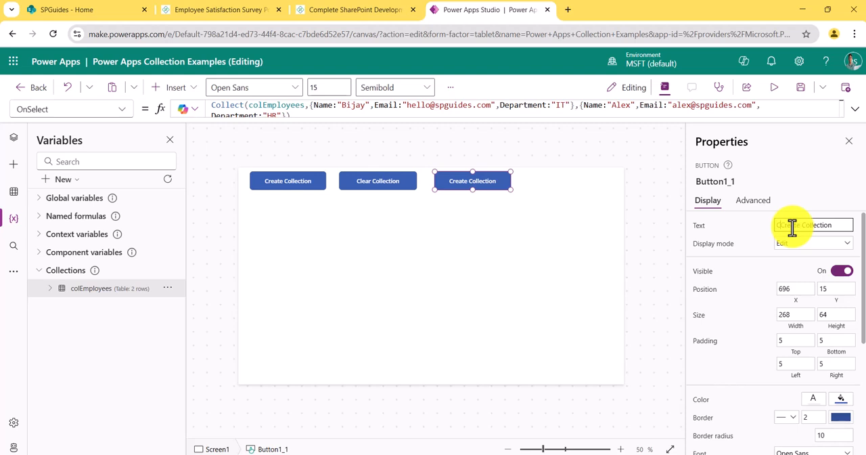
pyautogui.write('Clear and')
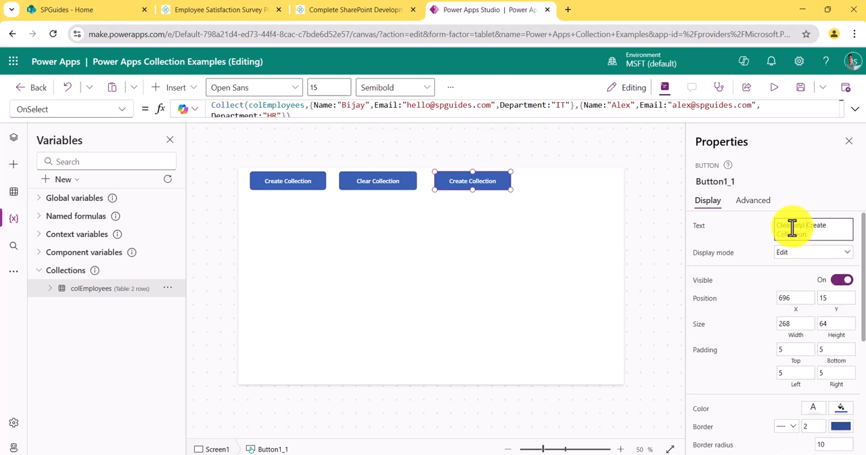
pyautogui.click(533, 223)
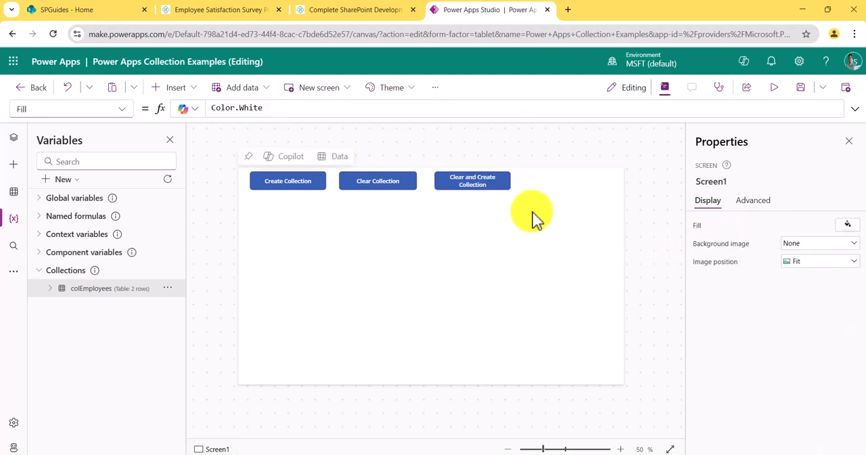
pyautogui.click(462, 178)
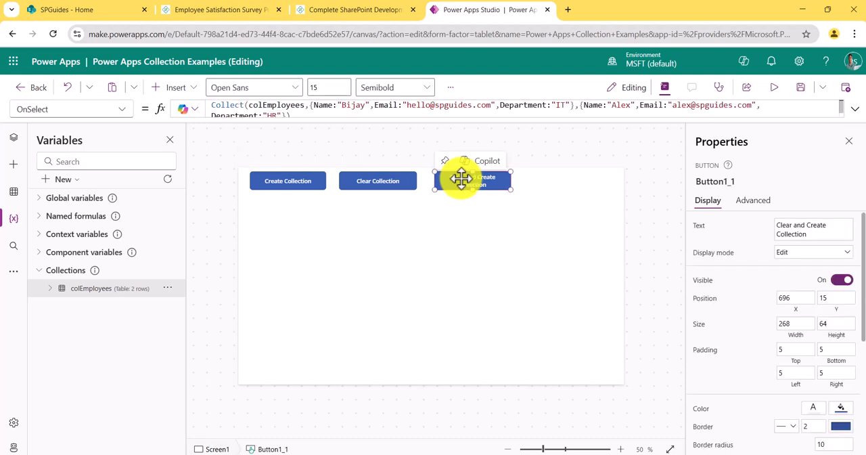
# Step: Change the function in the Clear and Create Collection button's OnSelect formula to ClearCollect and save the app
pyautogui.click(210, 107)
pyautogui.write('Clea')
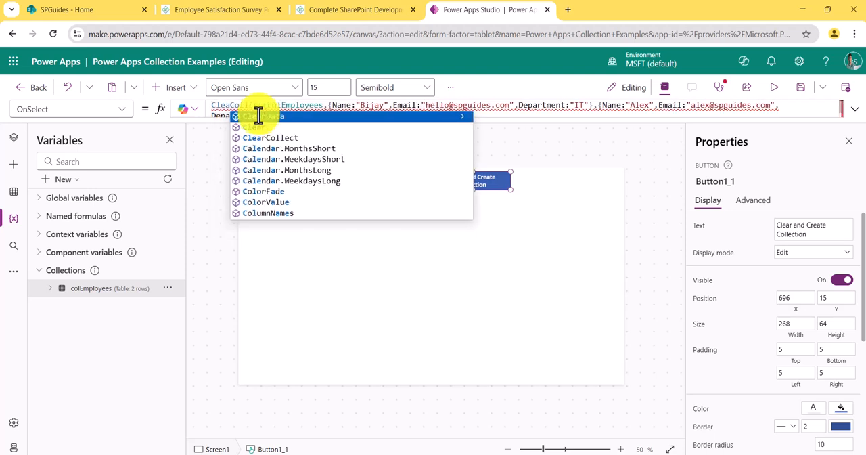
pyautogui.click(258, 116)
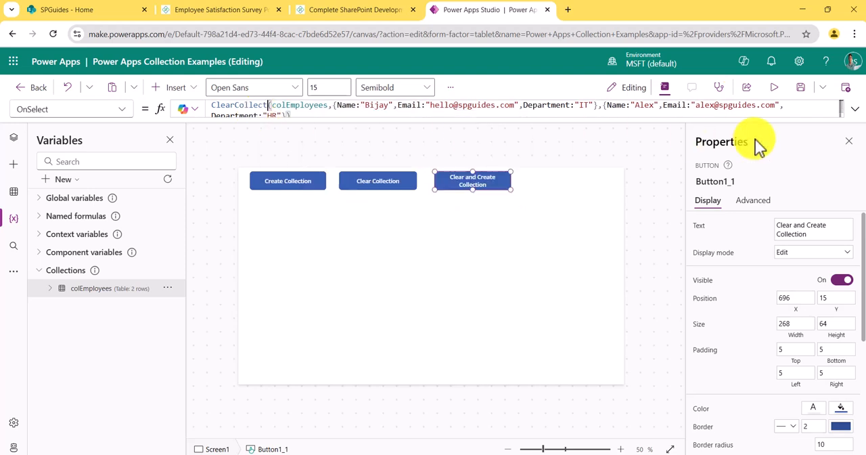
pyautogui.hotkey('ctrl', 's')
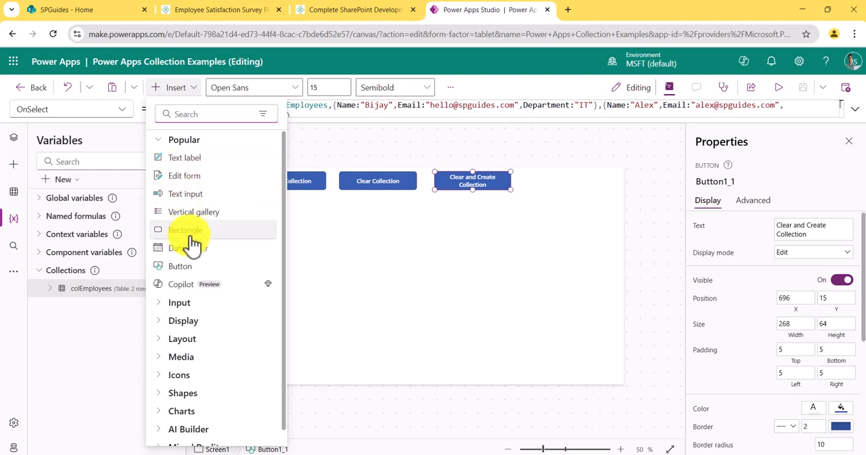
# Step: Insert a vertical gallery bound to colEmployees and place it below the buttons at about X 21, Y 114, about 558 wide
pyautogui.click(200, 224)
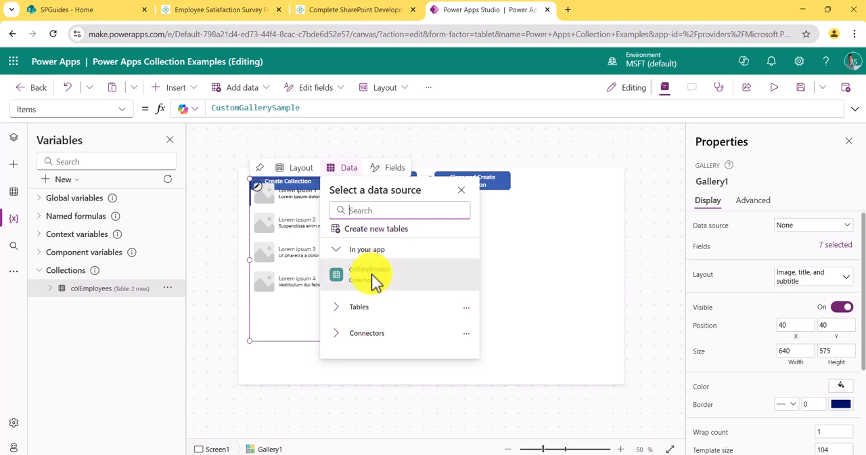
pyautogui.click(374, 281)
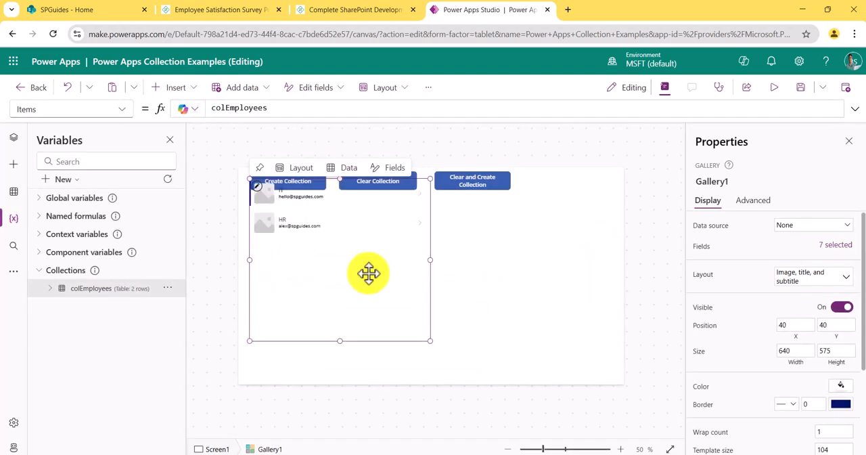
pyautogui.moveTo(347, 263); pyautogui.dragTo(344, 286)
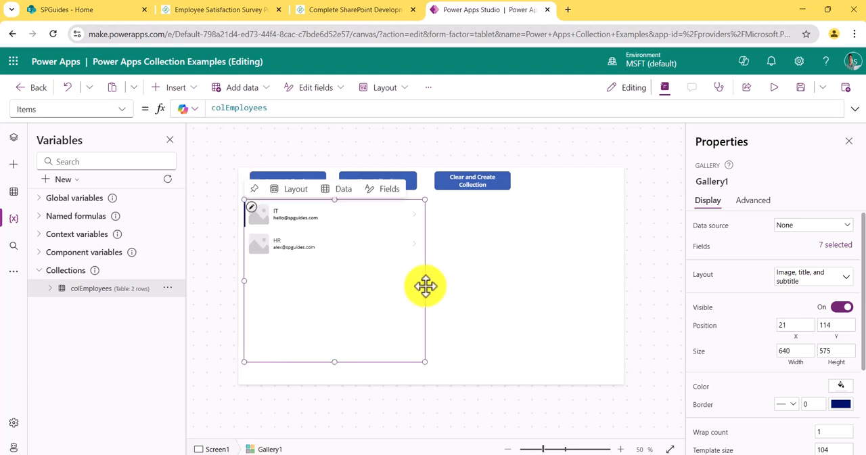
pyautogui.moveTo(425, 281); pyautogui.dragTo(402, 282)
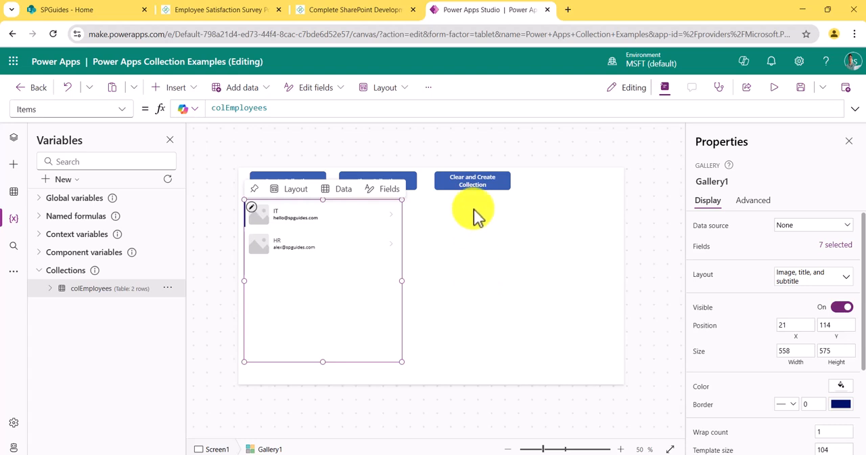
# Step: Preview the app, run the Create Collection button's action twice and look through the gallery's records
pyautogui.click(774, 88)
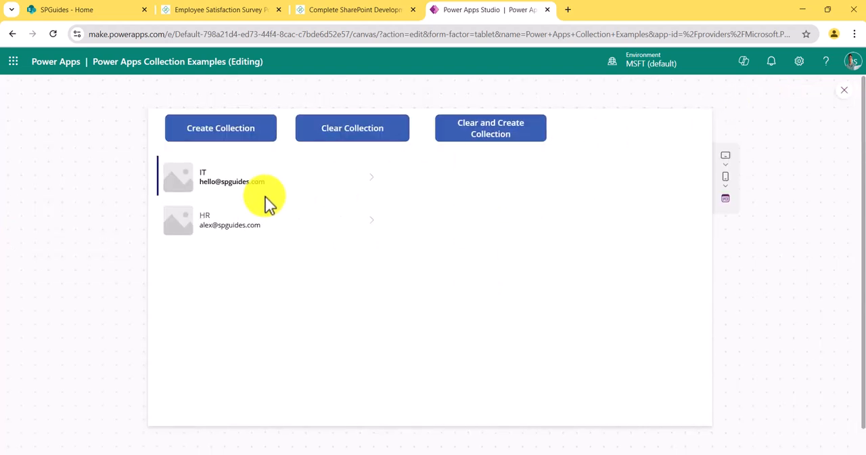
pyautogui.click(230, 137)
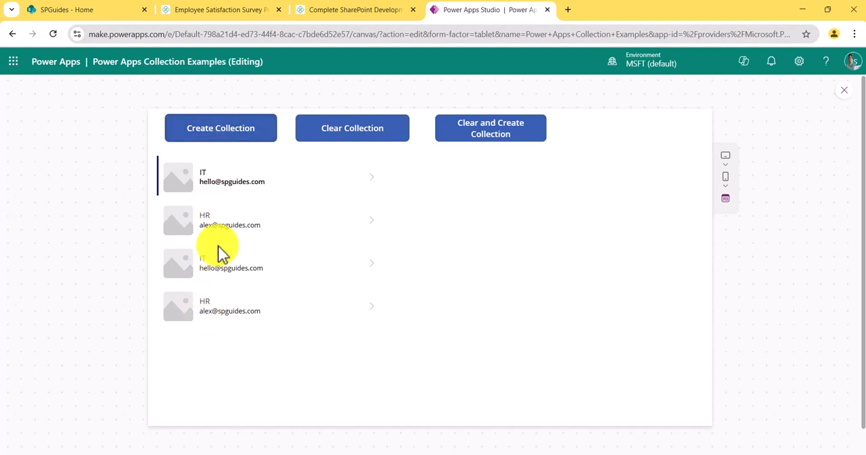
pyautogui.click(223, 140)
pyautogui.scroll(-1, 216, 263)
pyautogui.scroll(-1, 213, 271)
pyautogui.scroll(2, 212, 272)
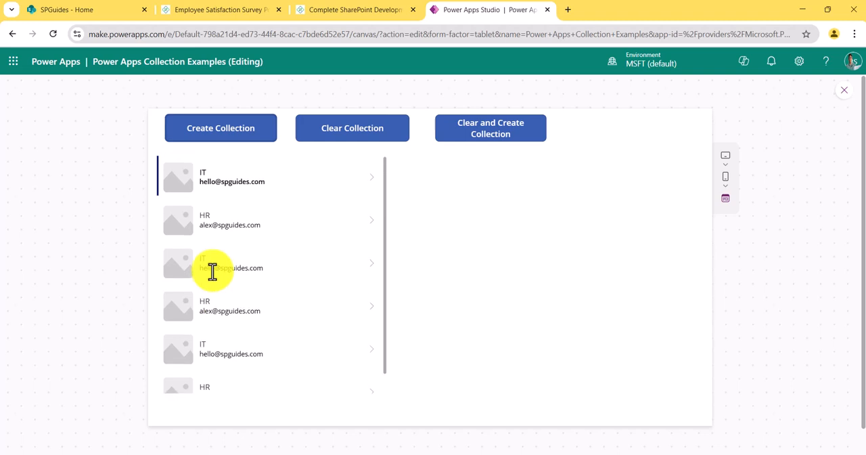
# Step: Run the Clear Collection action in the preview, followed by the Clear and Create Collection action
pyautogui.click(361, 139)
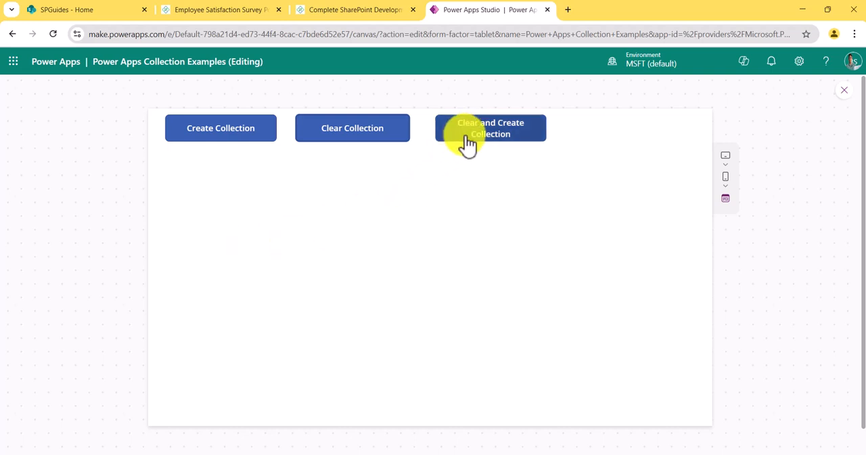
pyautogui.click(504, 145)
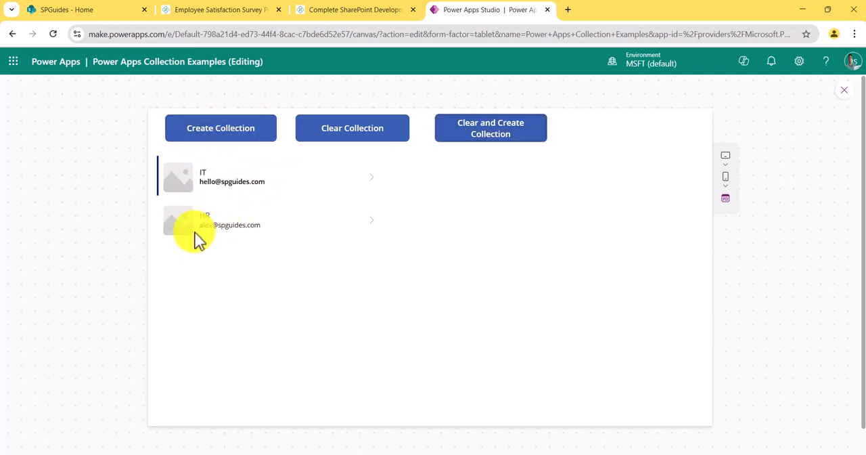
# Step: Run the Create Collection button's action two more times and close the app preview
pyautogui.click(225, 139)
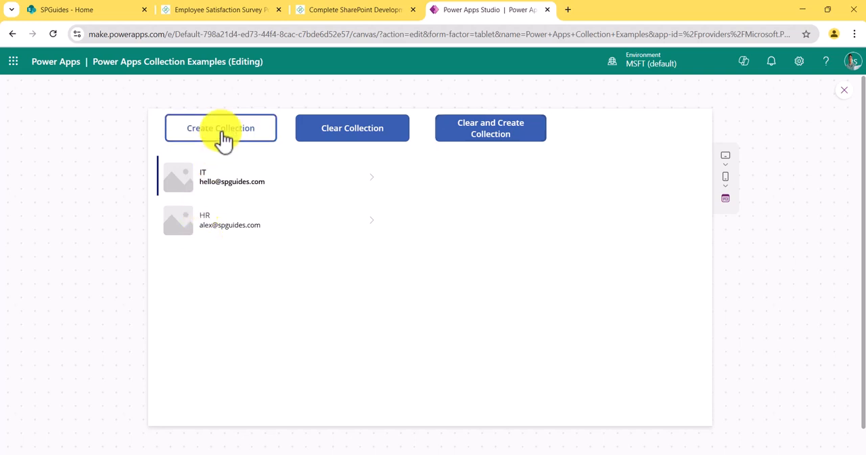
pyautogui.click(218, 139)
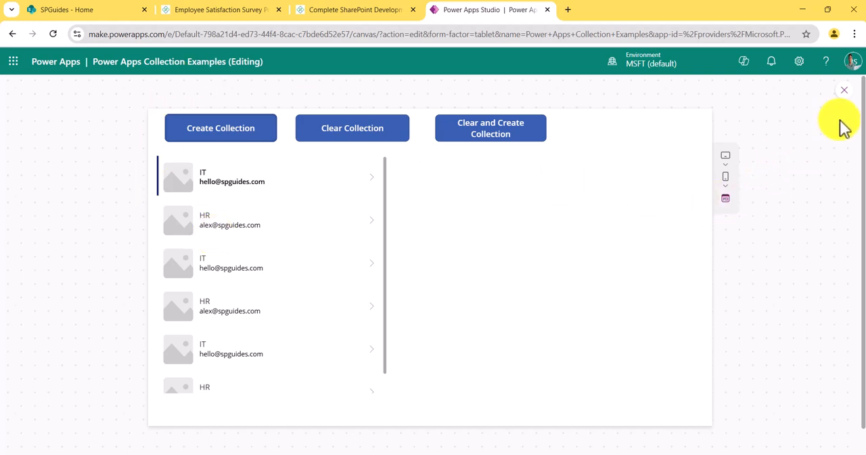
pyautogui.click(844, 90)
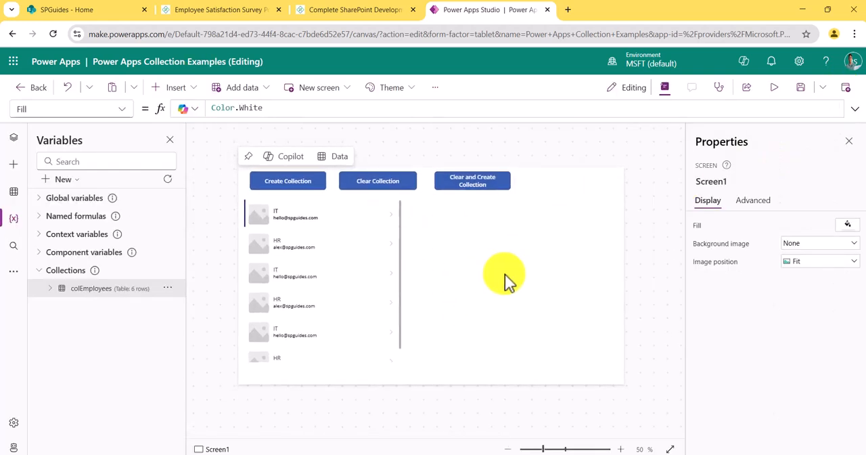
# Step: Switch to the SPGuides courses page and read the SharePoint training course introduction, what it includes and its highlighted features
pyautogui.click(353, 10)
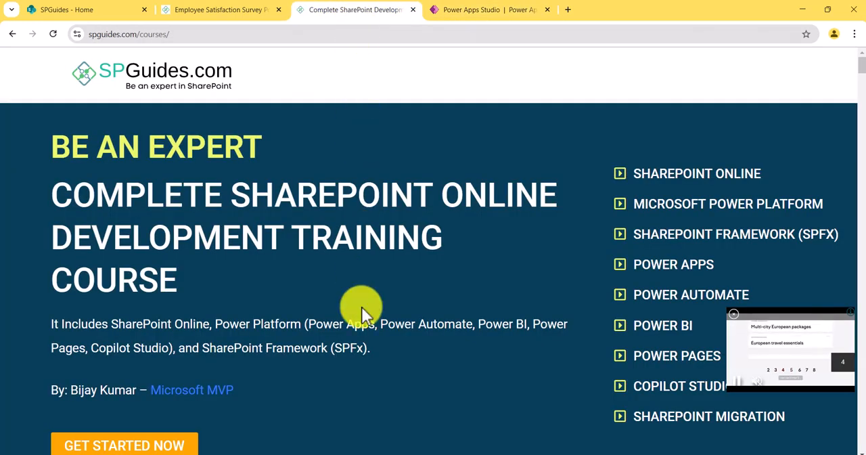
pyautogui.scroll(-2, 367, 300)
pyautogui.scroll(2, 368, 300)
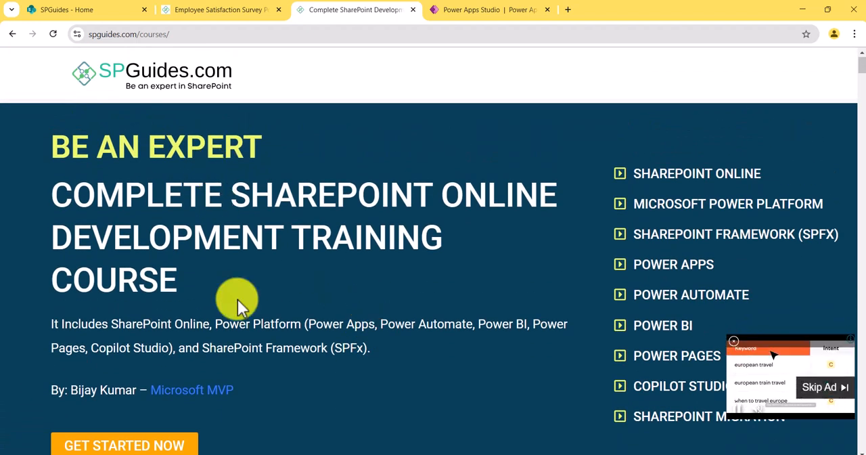
pyautogui.scroll(-2, 238, 299)
pyautogui.scroll(1, 237, 299)
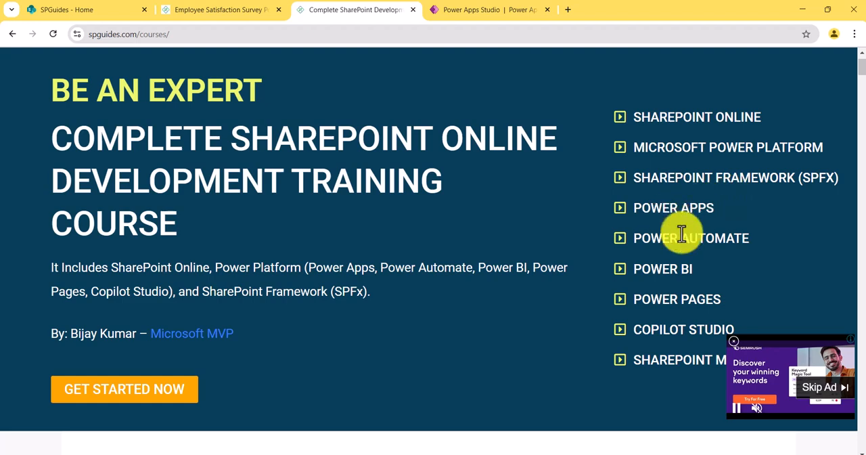
pyautogui.scroll(-2, 669, 308)
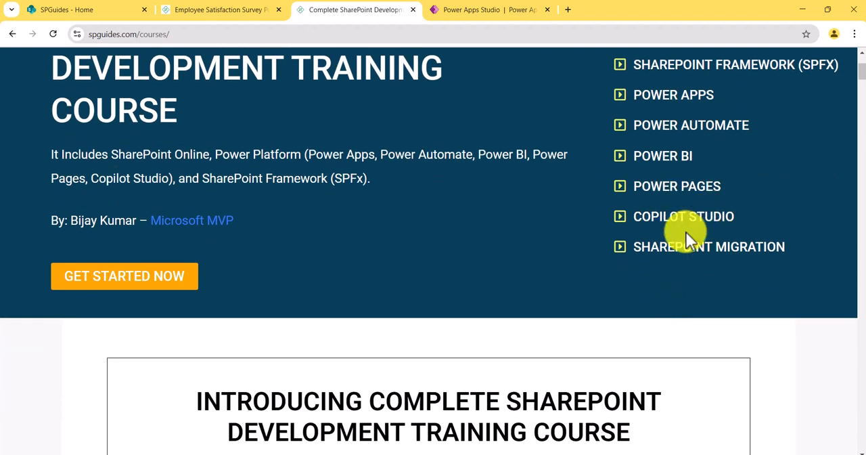
pyautogui.scroll(-5, 697, 263)
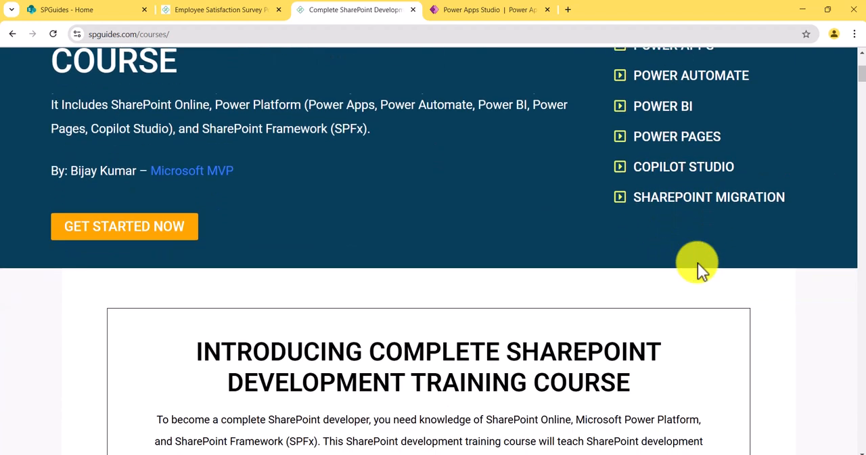
pyautogui.scroll(-10, 697, 263)
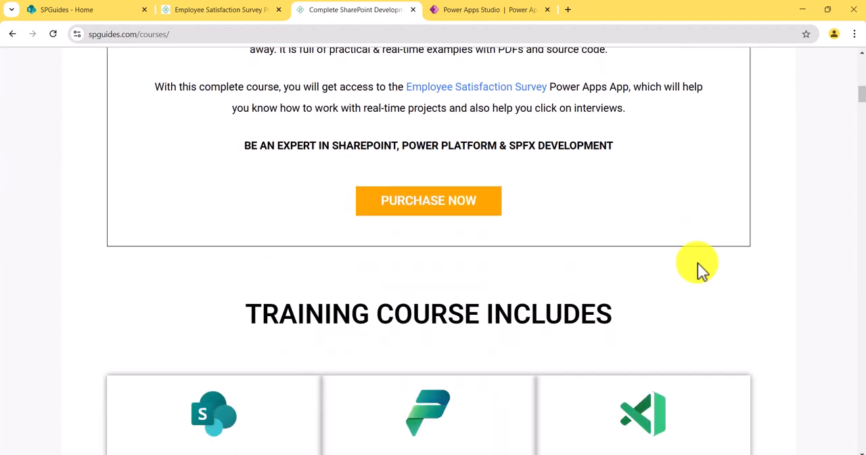
pyautogui.scroll(-10, 698, 263)
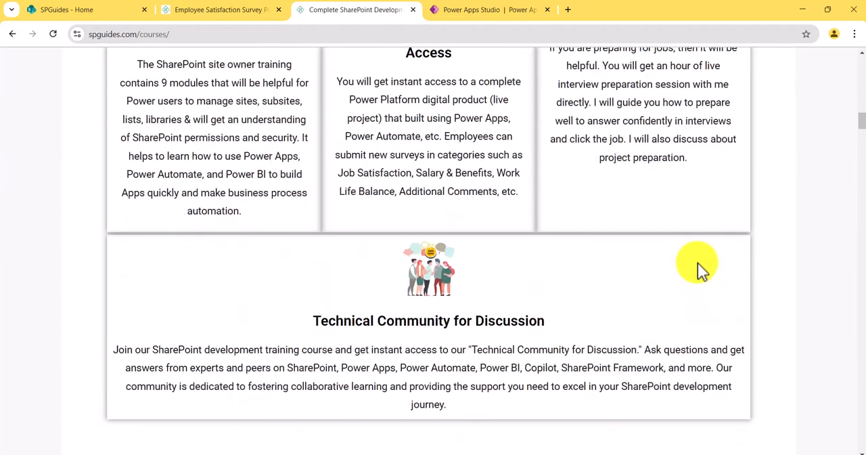
pyautogui.scroll(1, 697, 262)
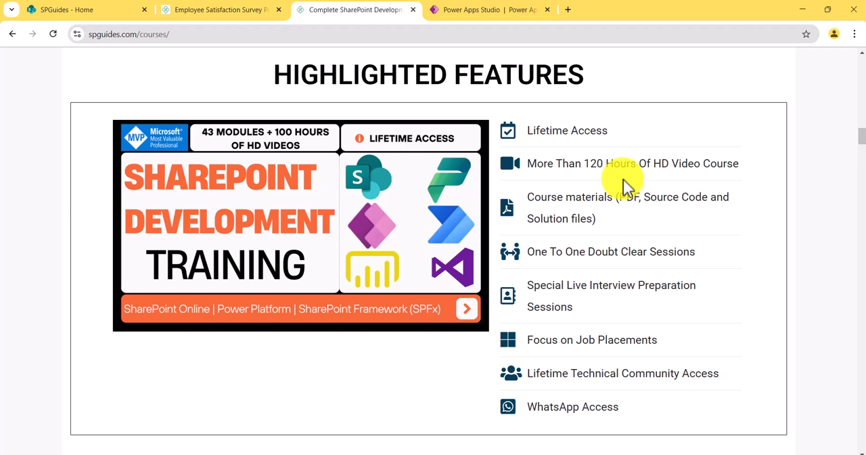
# Step: Look through the course page's testimonials and the section on who should join, down to the course content
pyautogui.scroll(-7, 600, 309)
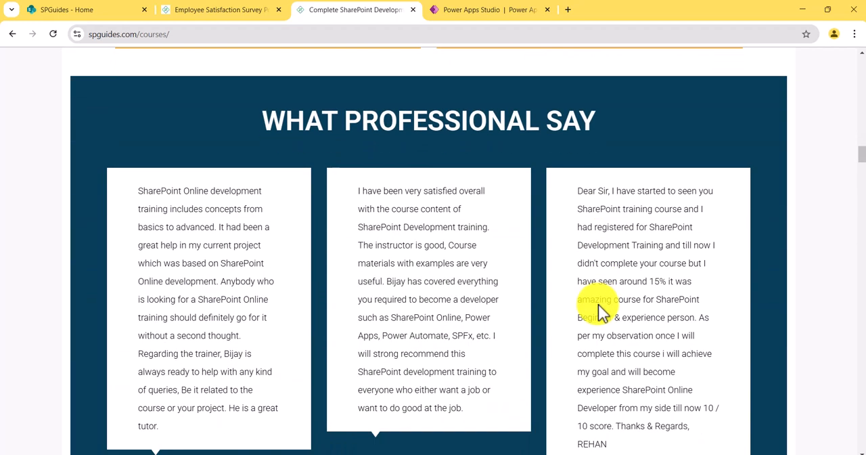
pyautogui.scroll(-3, 598, 304)
pyautogui.scroll(-1, 596, 302)
pyautogui.scroll(-6, 597, 302)
pyautogui.scroll(-4, 596, 303)
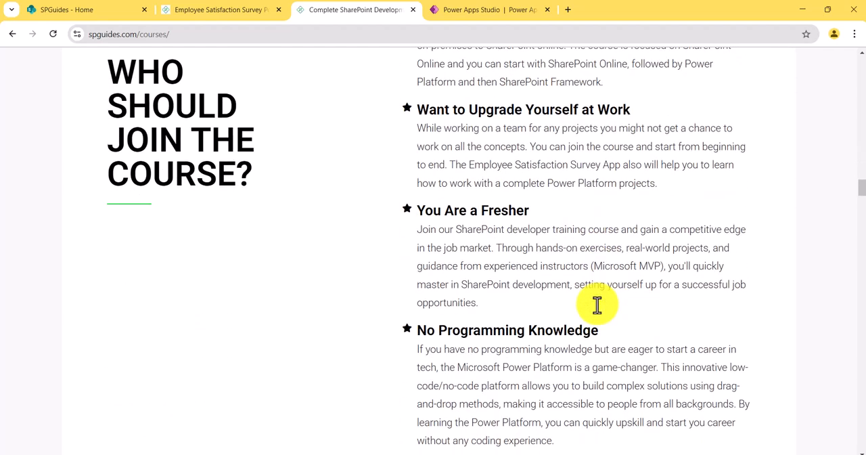
pyautogui.scroll(-10, 597, 304)
pyautogui.scroll(-4, 597, 305)
pyautogui.scroll(-1, 481, 264)
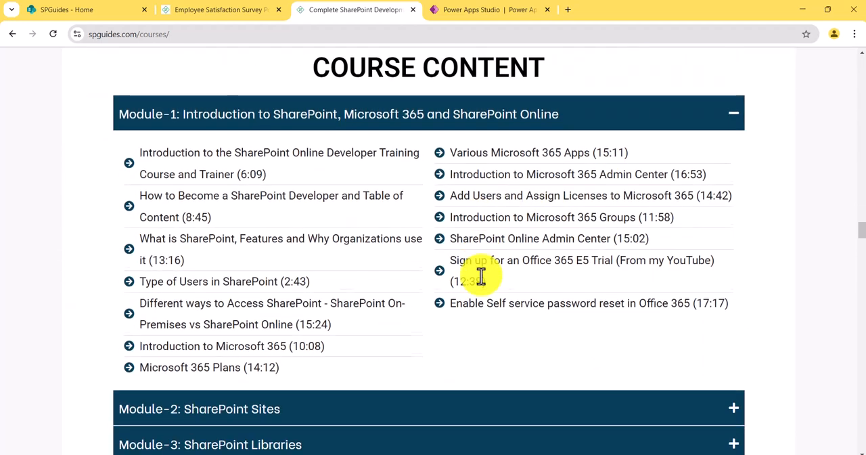
# Step: Review the course content modules and expand the Employee Satisfaction Survey Power Apps App - Premium Product entry
pyautogui.scroll(-8, 481, 276)
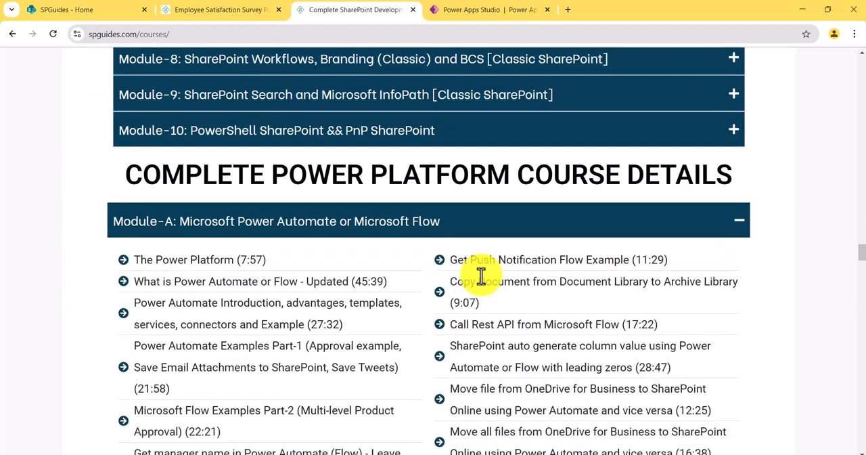
pyautogui.scroll(-6, 481, 275)
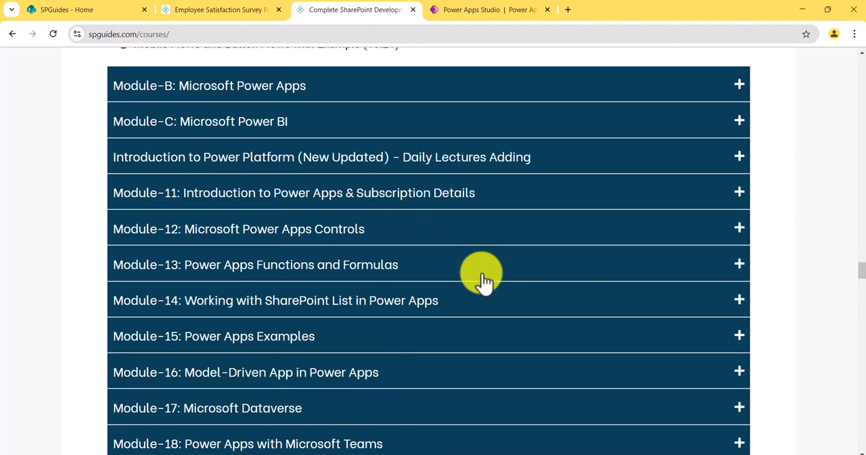
pyautogui.scroll(-3, 481, 276)
pyautogui.scroll(-7, 484, 281)
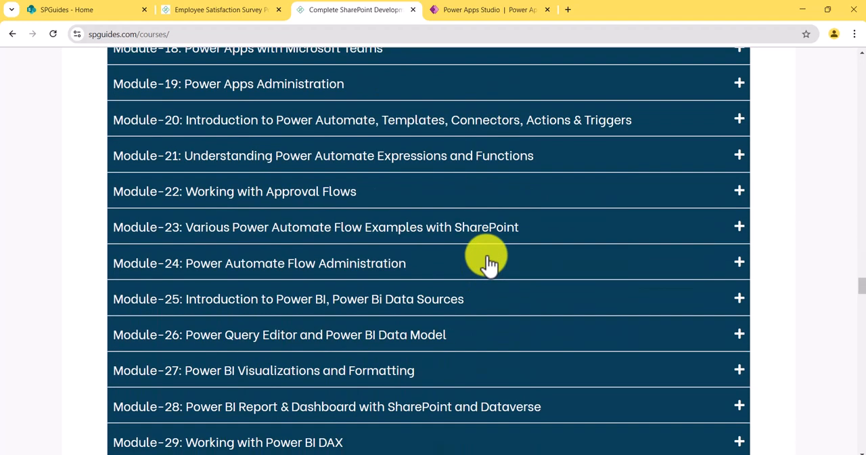
pyautogui.scroll(-1, 399, 352)
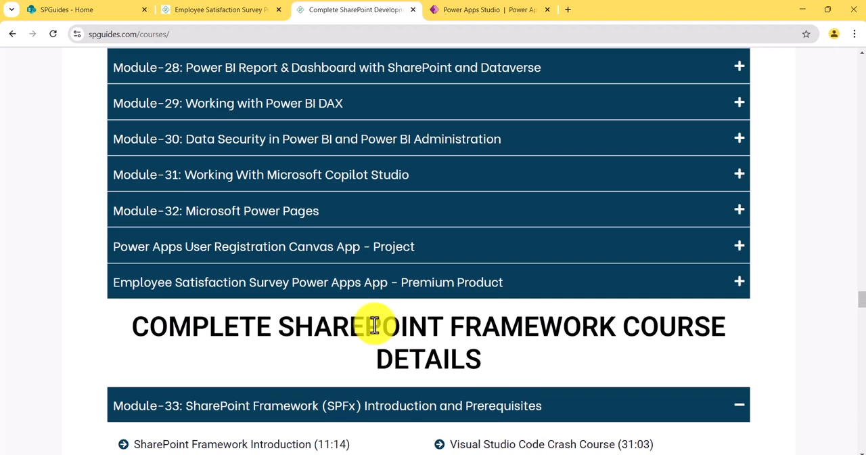
pyautogui.click(351, 288)
pyautogui.scroll(4, 329, 304)
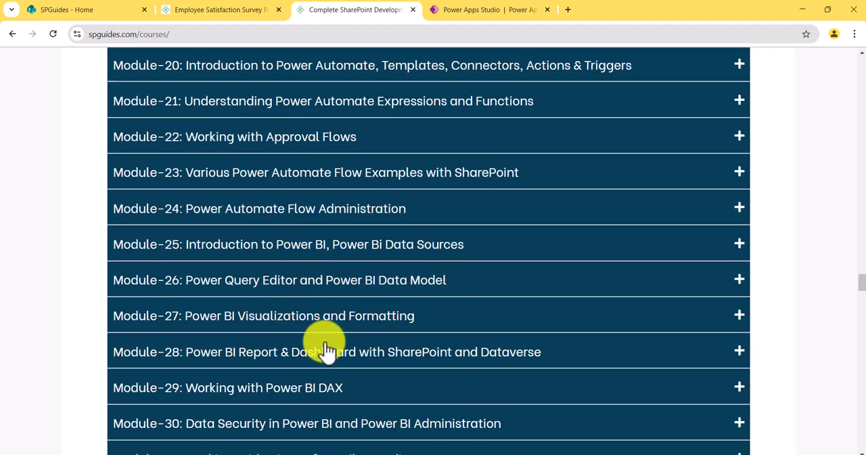
pyautogui.scroll(-3, 327, 345)
pyautogui.scroll(-1, 328, 345)
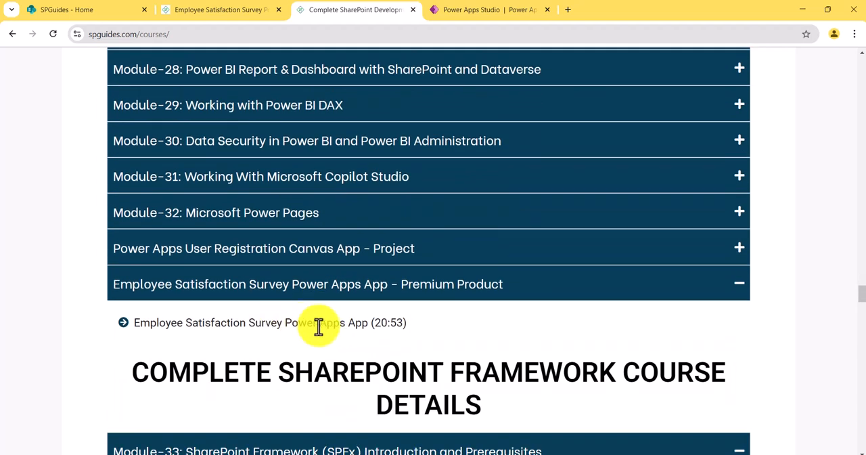
# Step: Open the Employee Satisfaction Survey Power Apps App page and look through its feature descriptions, returning to the page start
pyautogui.click(229, 11)
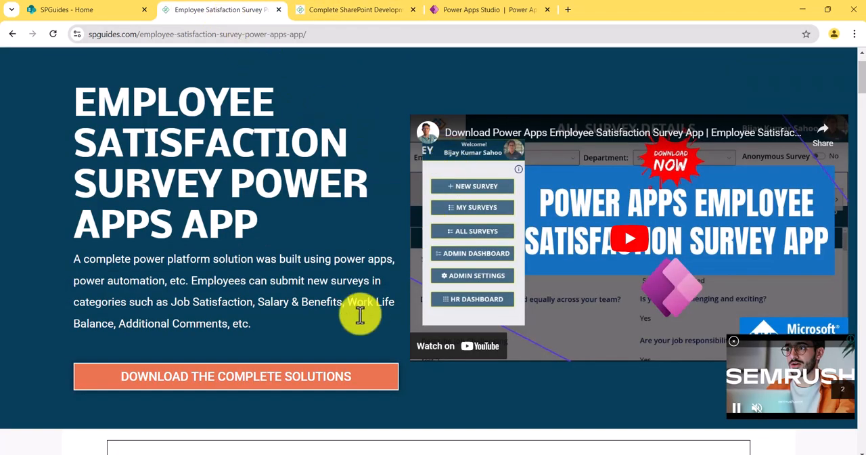
pyautogui.scroll(-12, 365, 308)
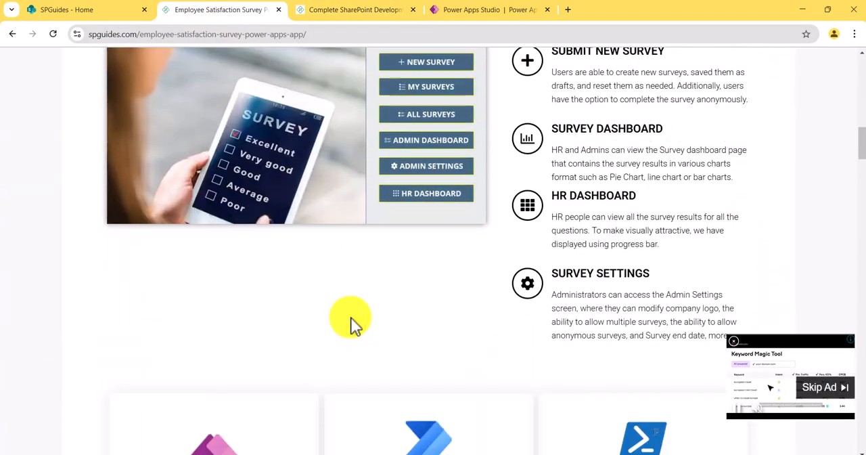
pyautogui.scroll(-6, 350, 319)
pyautogui.moveTo(859, 189); pyautogui.dragTo(850, 97)
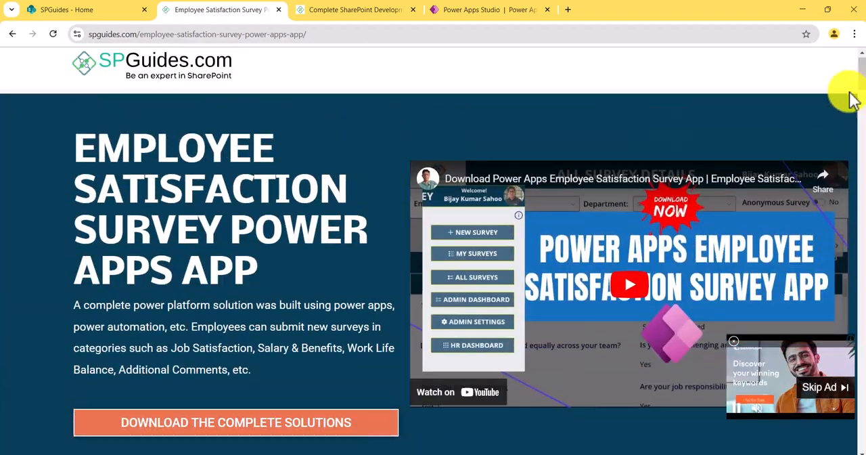
# Step: Glance at the SPGuides course page again and return to the Power Apps Collection Examples app in Power Apps Studio
pyautogui.click(481, 11)
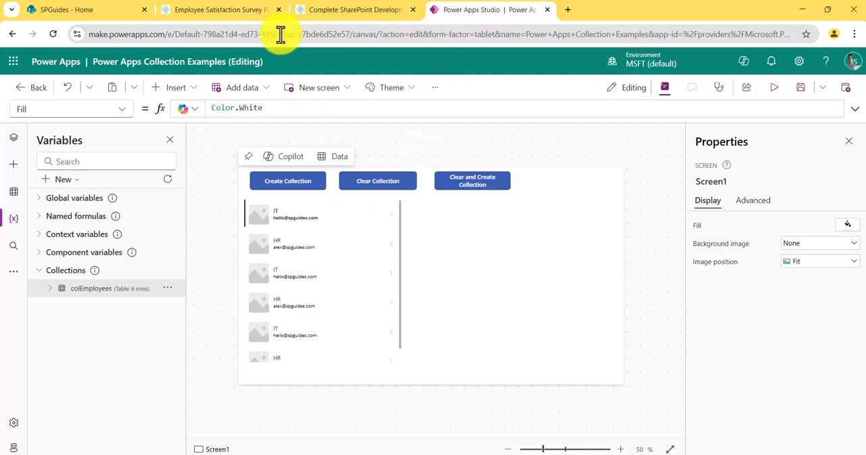
pyautogui.click(266, 10)
pyautogui.click(332, 11)
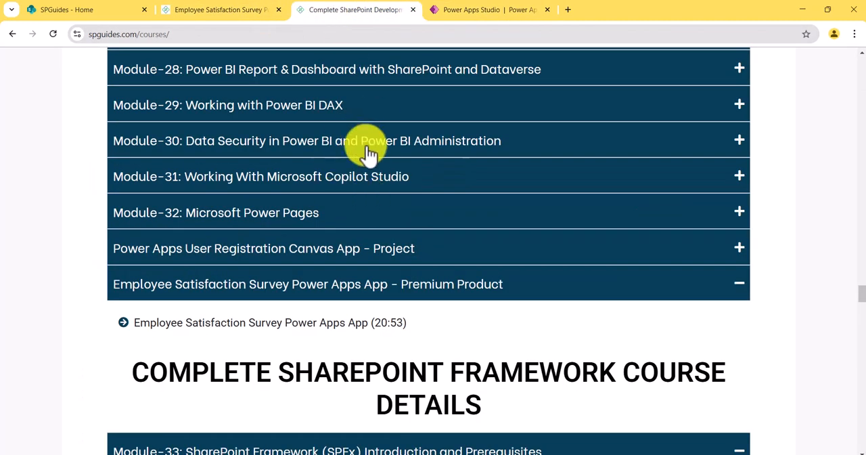
pyautogui.click(488, 12)
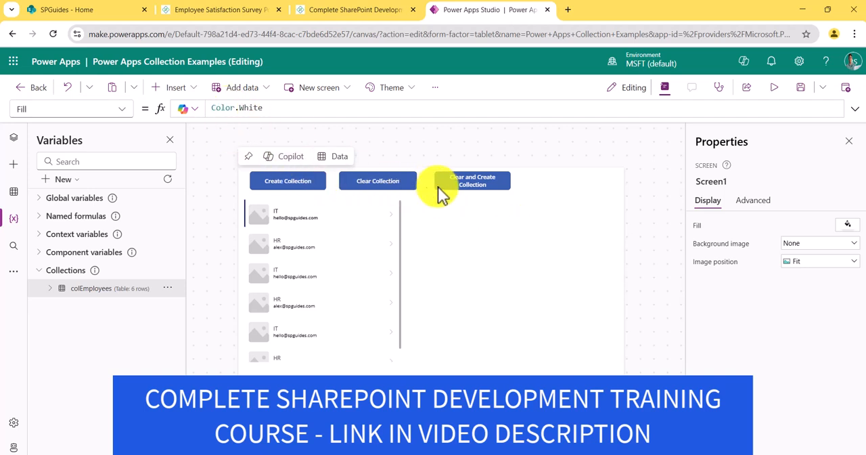
# Step: Insert three text labels on Screen1
pyautogui.click(177, 88)
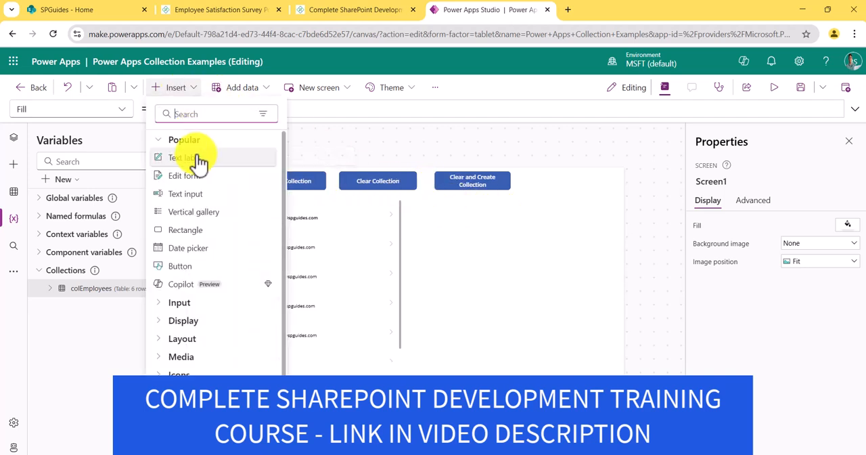
pyautogui.click(195, 160)
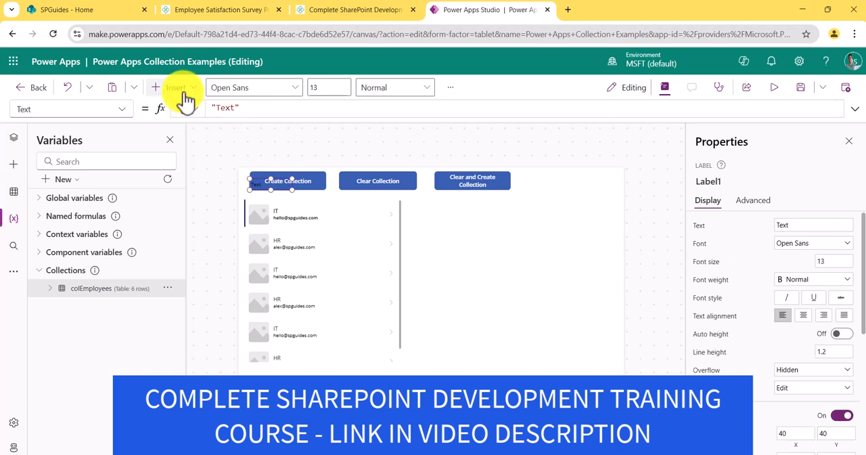
pyautogui.click(178, 89)
pyautogui.click(184, 163)
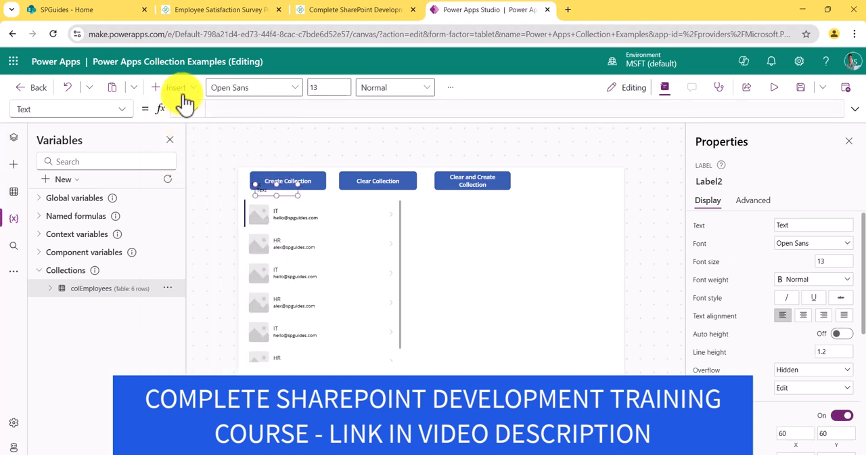
pyautogui.click(180, 88)
pyautogui.click(189, 159)
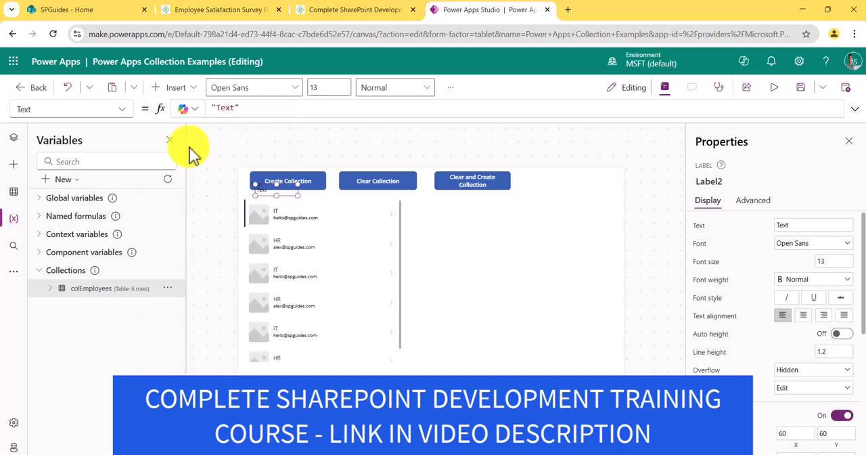
# Step: Insert two text inputs and place them one above the other in the empty area beside the gallery
pyautogui.click(176, 88)
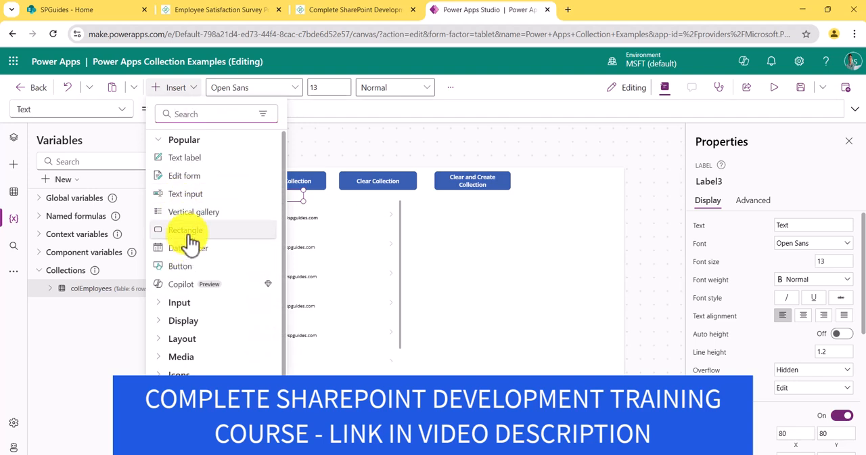
pyautogui.click(187, 160)
pyautogui.click(177, 88)
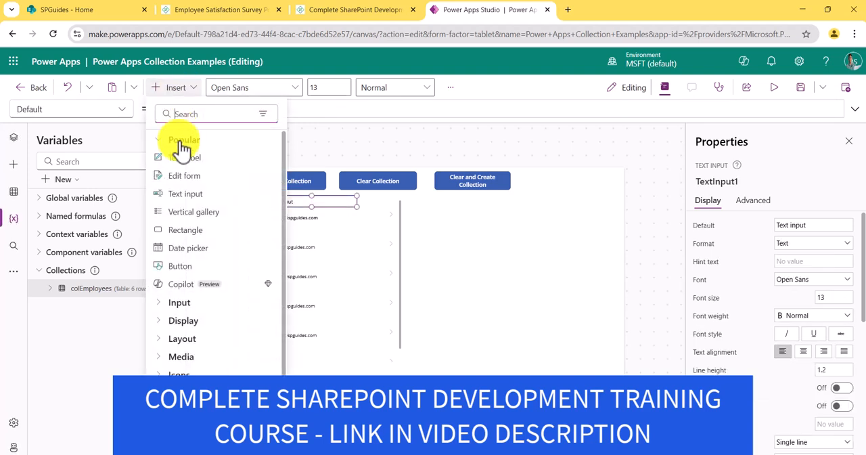
pyautogui.click(186, 193)
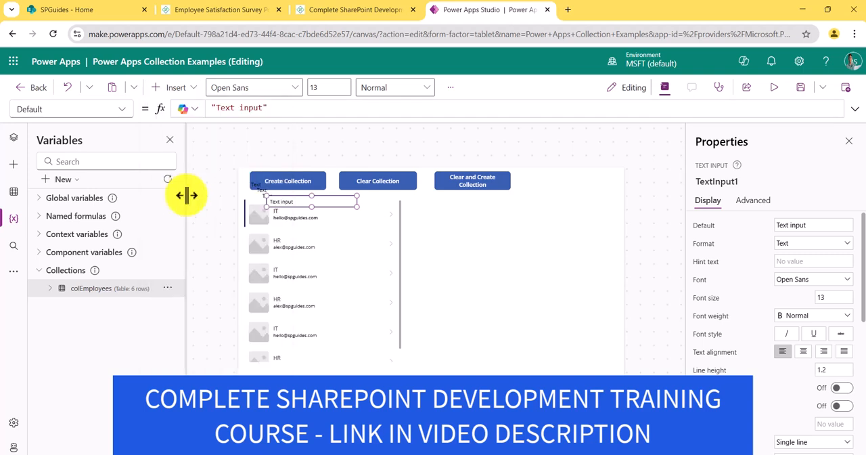
pyautogui.moveTo(337, 211); pyautogui.dragTo(557, 287)
pyautogui.moveTo(308, 208); pyautogui.dragTo(532, 252)
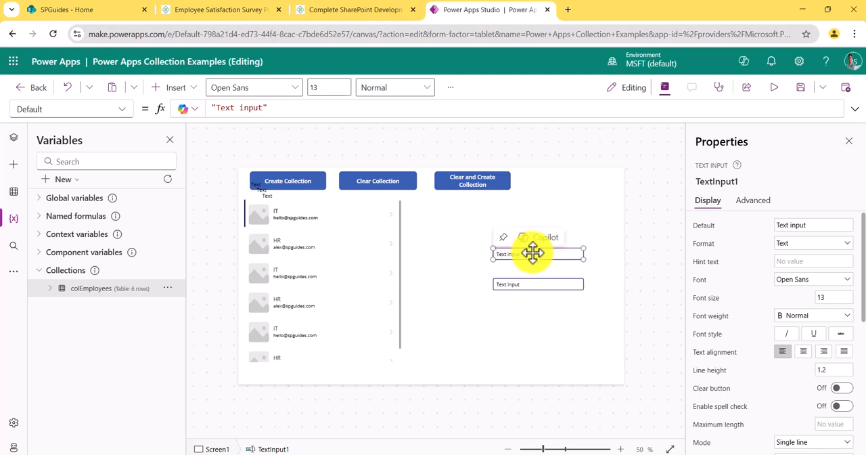
# Step: Move two labels beside the two text inputs and the third label below them in the same column
pyautogui.moveTo(269, 201); pyautogui.dragTo(465, 256)
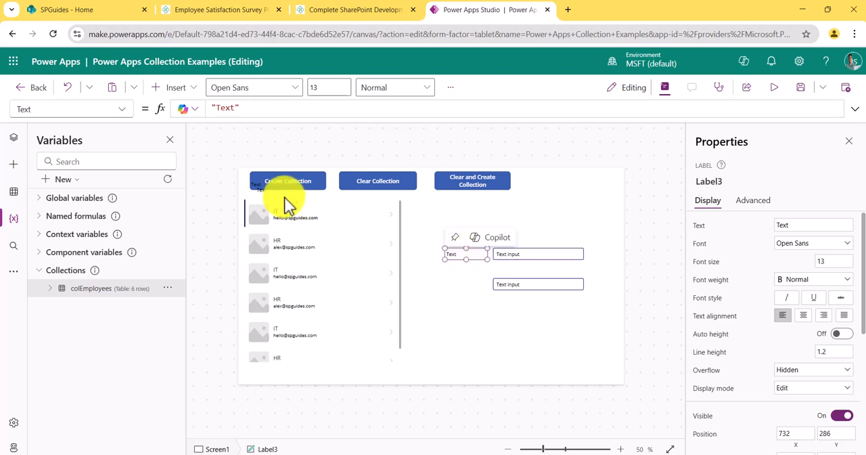
pyautogui.moveTo(263, 187); pyautogui.dragTo(454, 283)
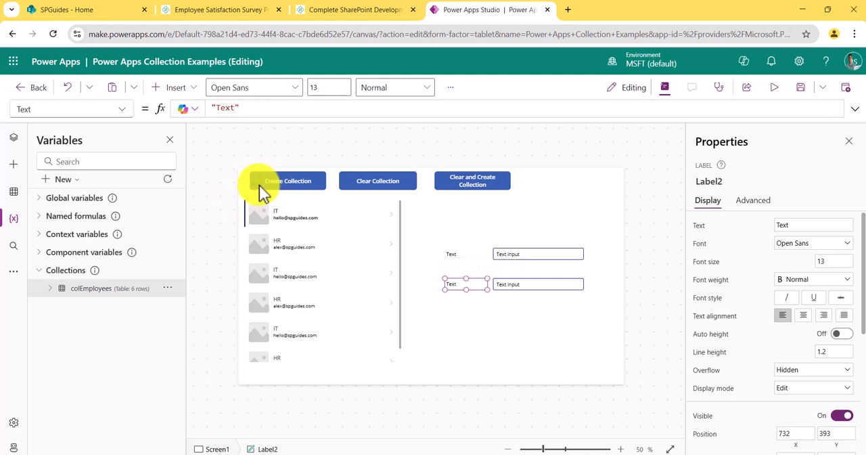
pyautogui.moveTo(257, 185); pyautogui.dragTo(453, 308)
pyautogui.click(530, 314)
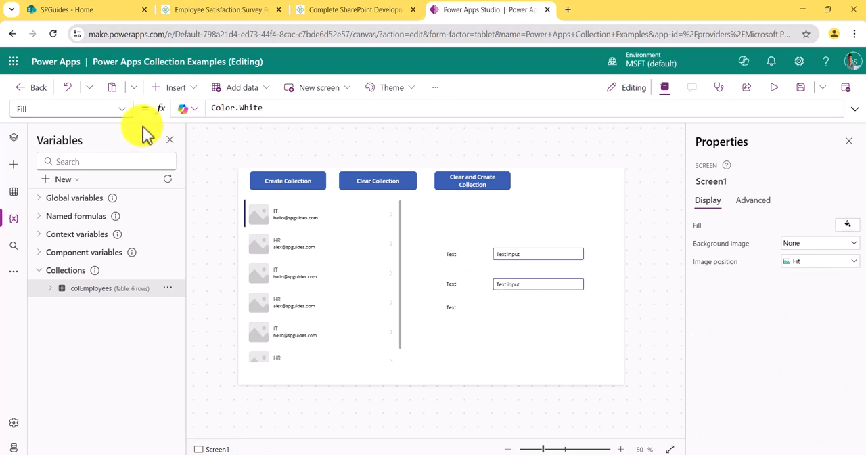
# Step: Insert a drop down control and place it beside the third label, below the text inputs
pyautogui.click(174, 90)
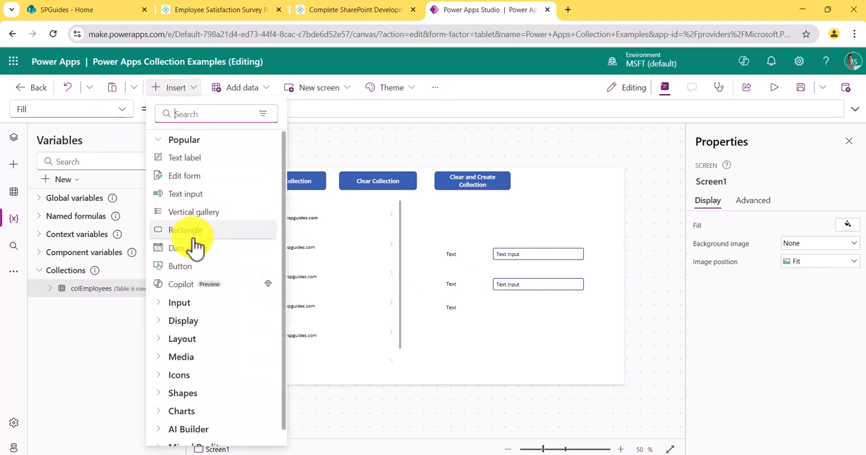
pyautogui.scroll(-1, 195, 248)
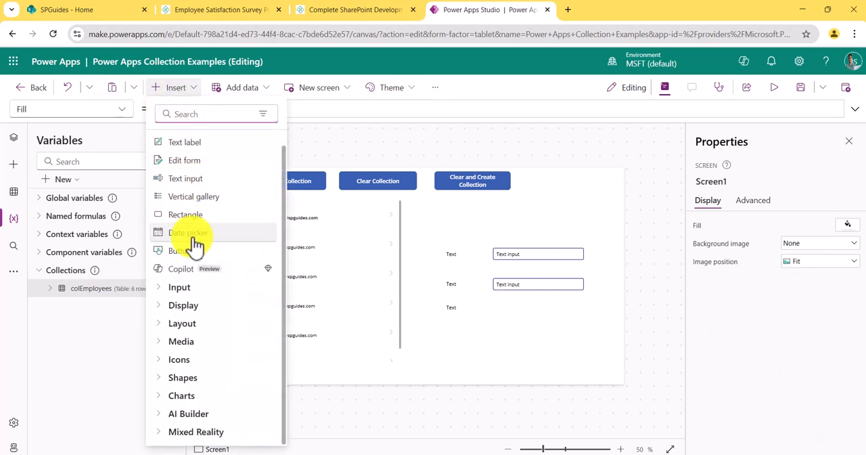
pyautogui.scroll(1, 194, 246)
pyautogui.write('dr')
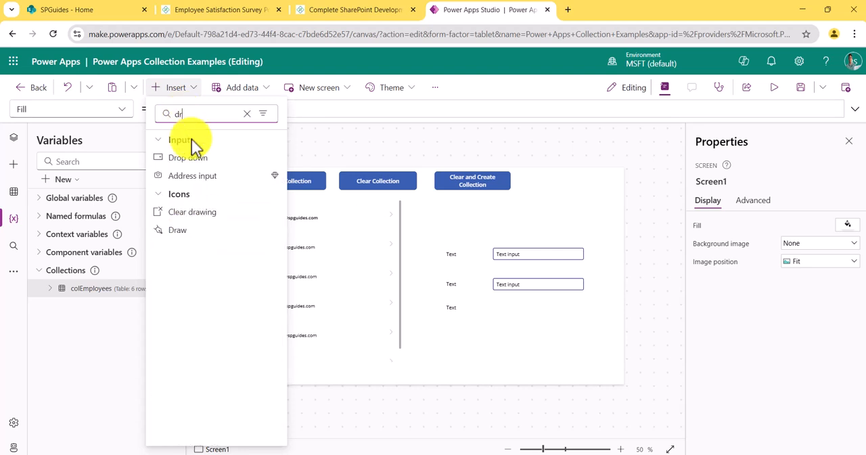
pyautogui.press('Escape')
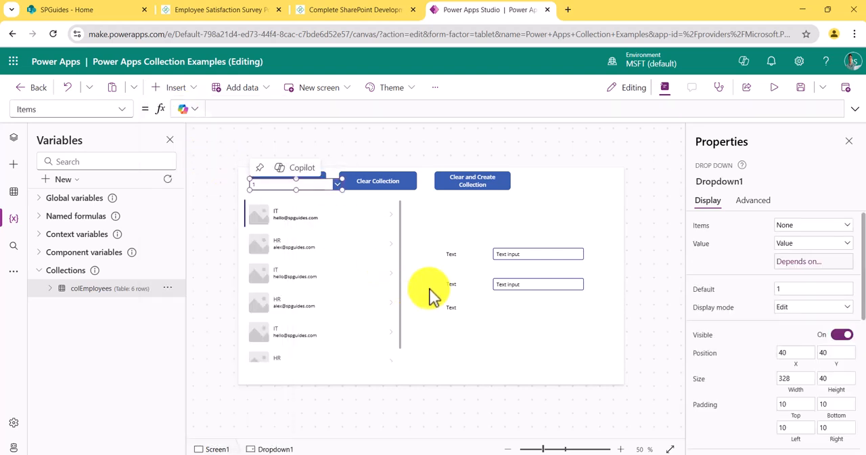
pyautogui.moveTo(528, 316); pyautogui.dragTo(558, 305)
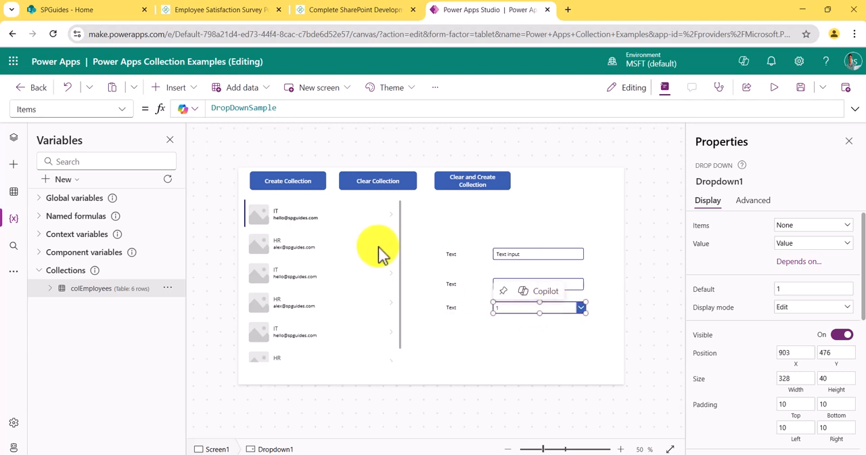
# Step: Set the drop down's Items formula to ["IT","Finance","HR"]
pyautogui.doubleClick(262, 108)
pyautogui.moveTo(262, 108); pyautogui.dragTo(283, 108)
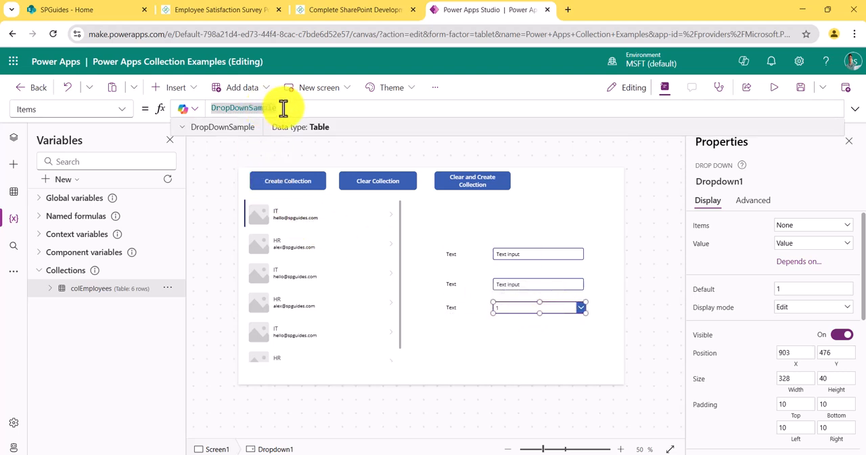
pyautogui.press('BackSpace')
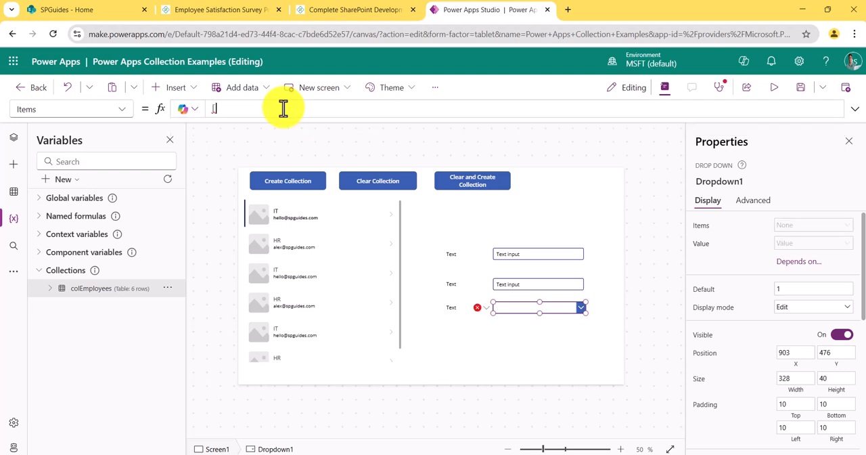
pyautogui.press('Left')
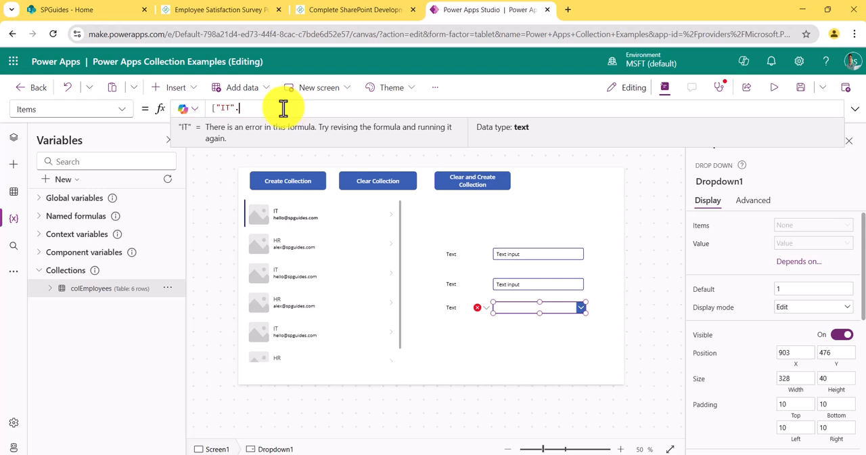
pyautogui.press('BackSpace')
pyautogui.press('BackSpace')
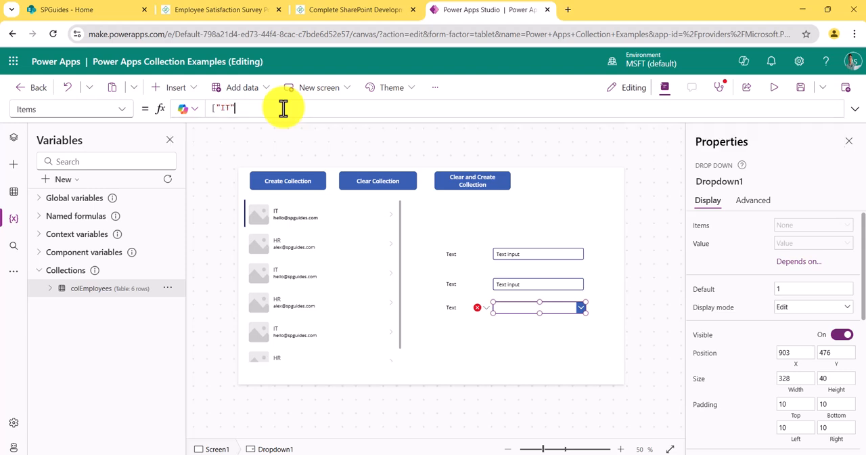
pyautogui.write(']')
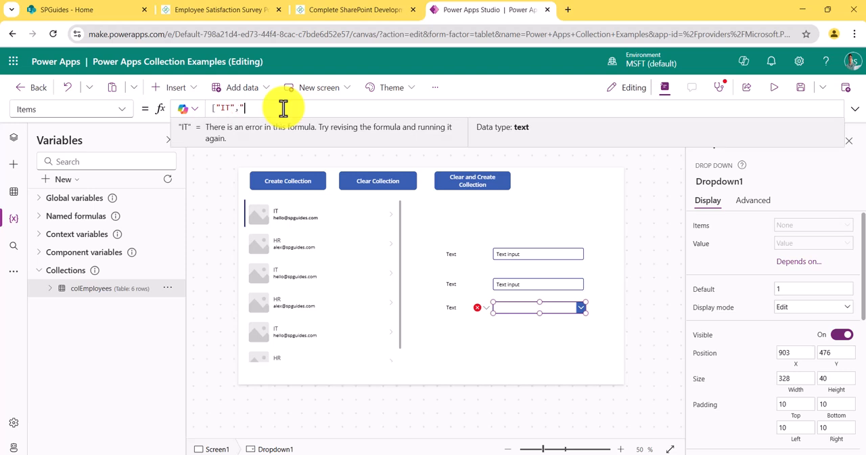
pyautogui.write('Finance","HR')
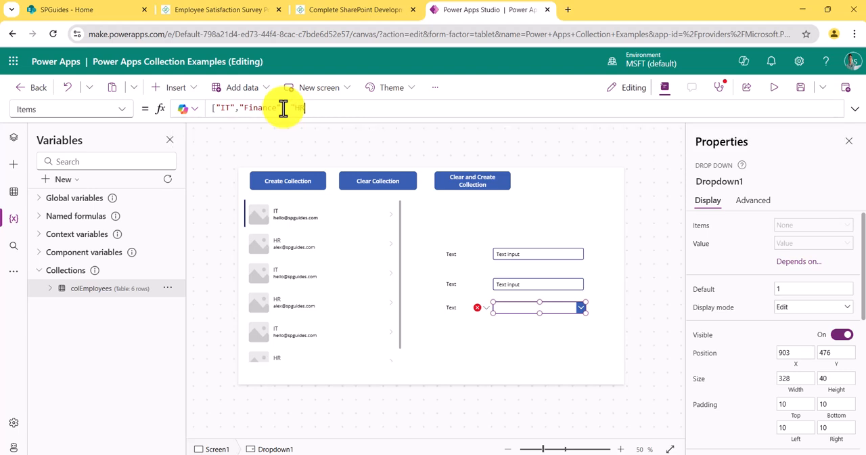
pyautogui.write('"]')
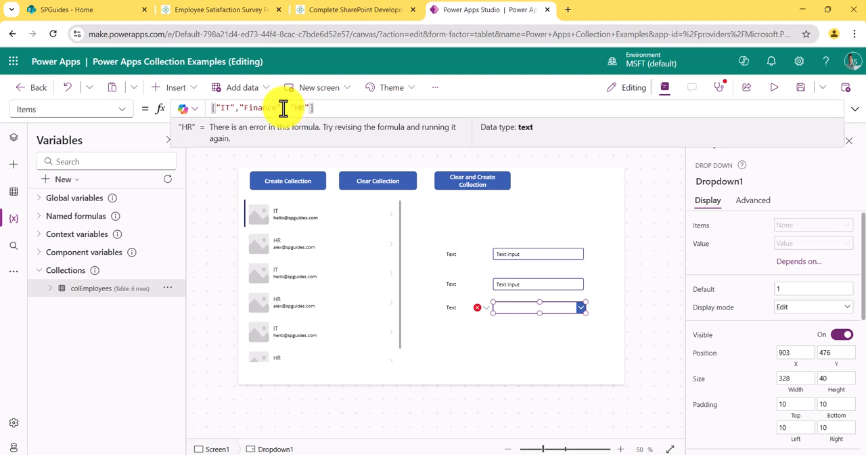
pyautogui.click(504, 269)
# Step: Select the lower text input and show the tree view of Screen1's controls
pyautogui.click(520, 280)
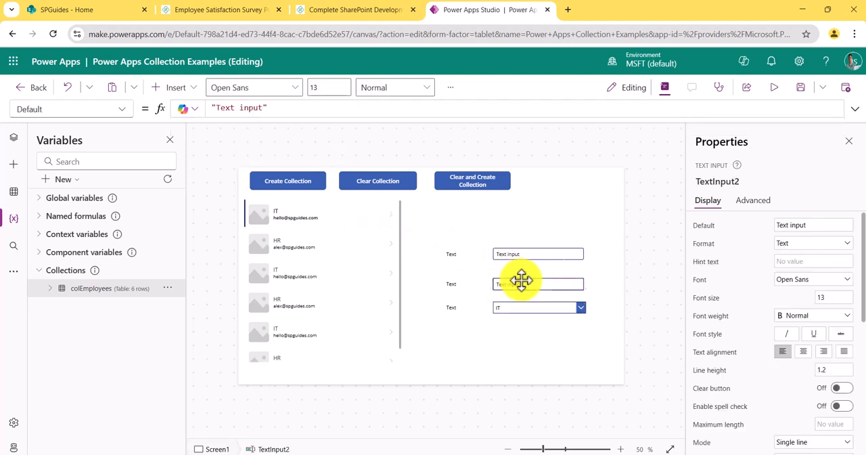
pyautogui.click(15, 139)
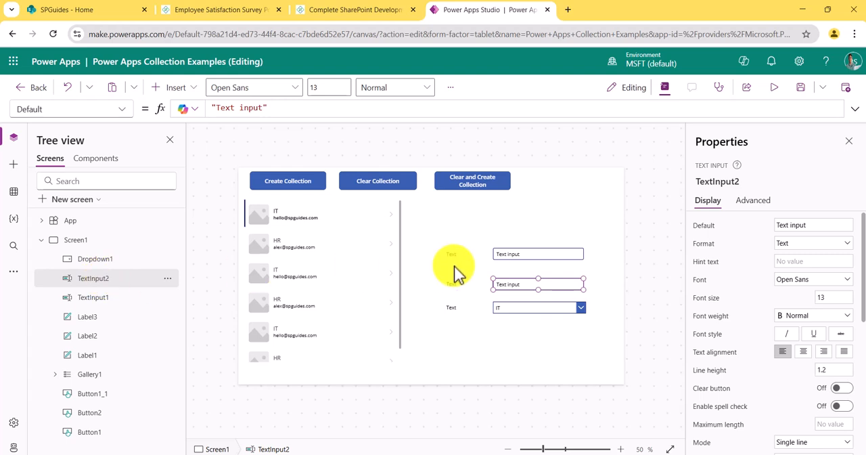
pyautogui.rightClick(122, 278)
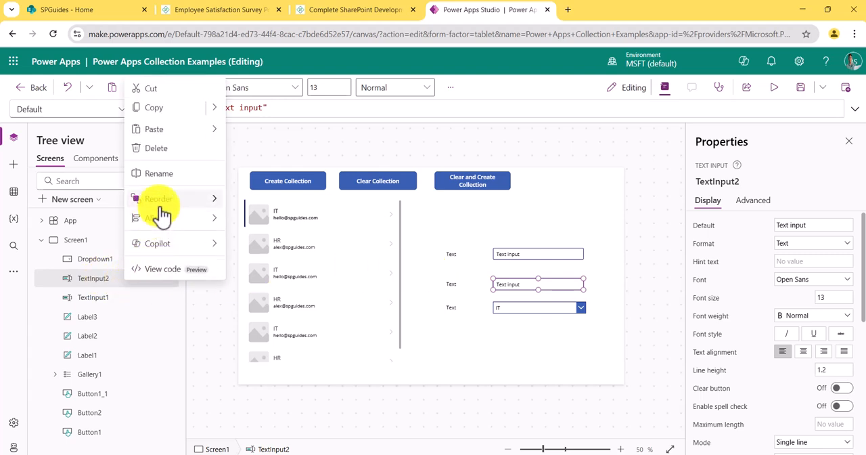
# Step: Try to set the upper label's text to Name and the middle label's text to Email
pyautogui.click(452, 254)
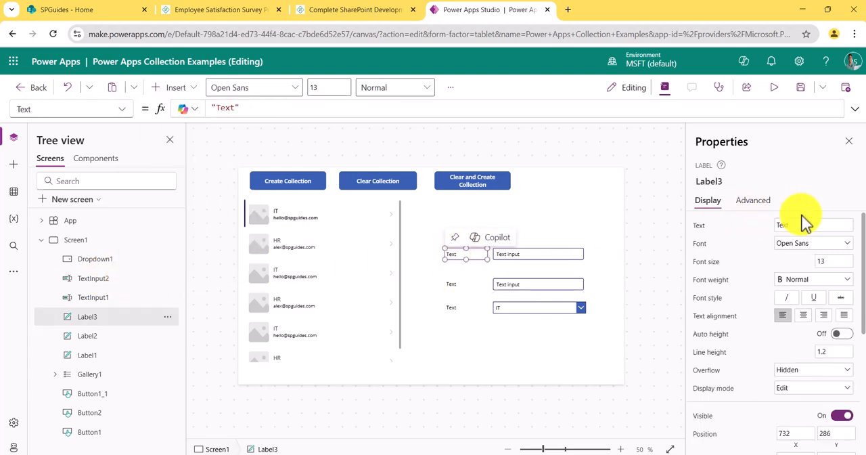
pyautogui.click(775, 227)
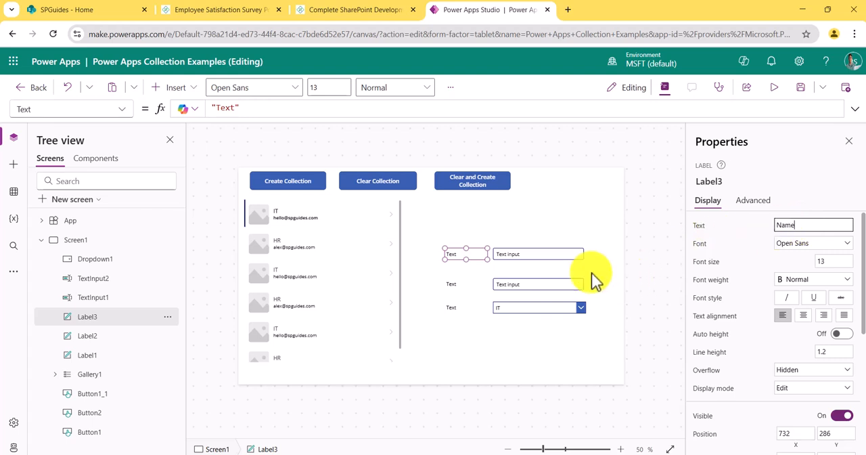
pyautogui.click(464, 285)
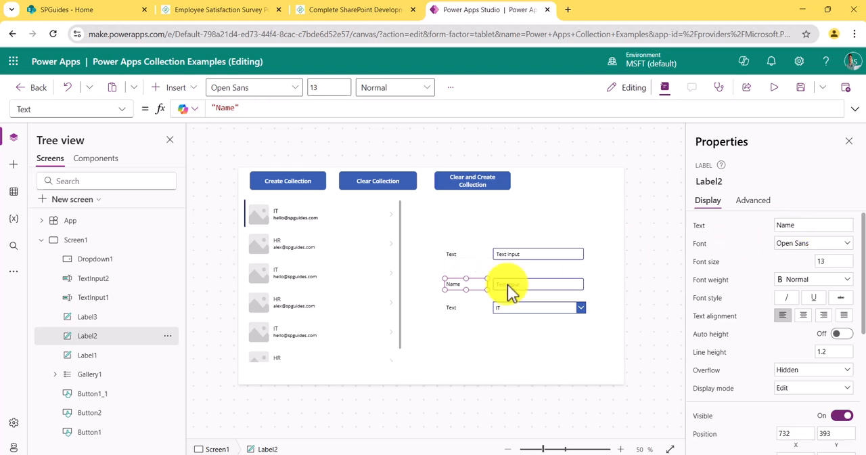
pyautogui.click(450, 257)
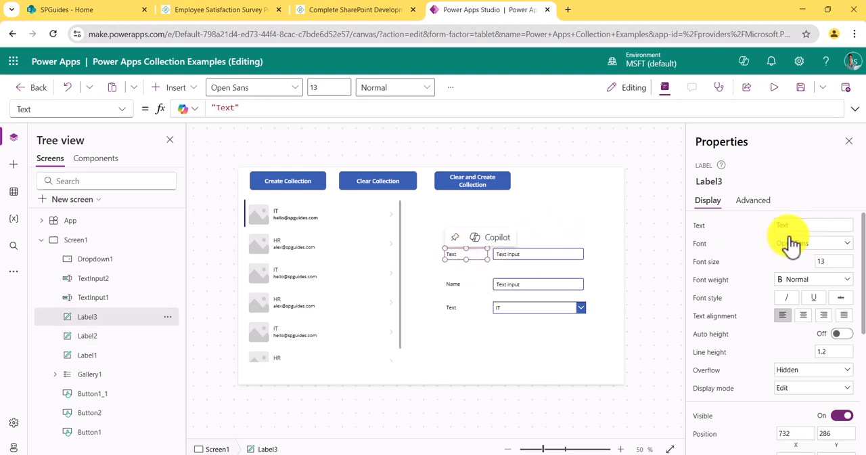
pyautogui.click(782, 225)
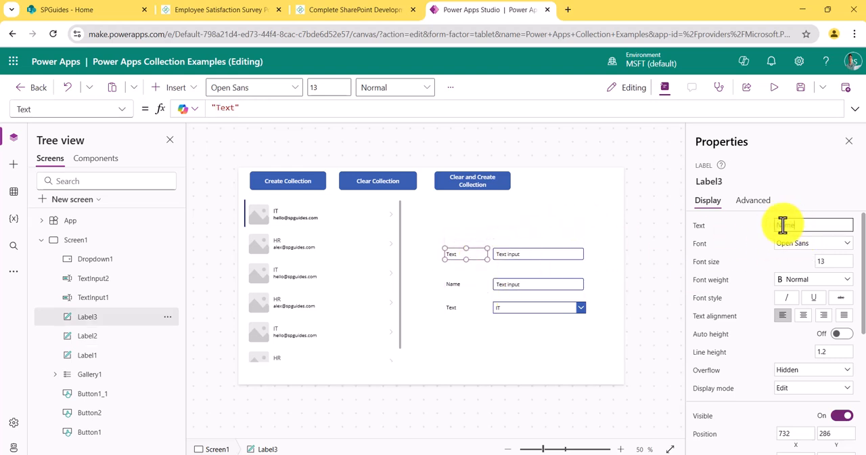
pyautogui.click(460, 285)
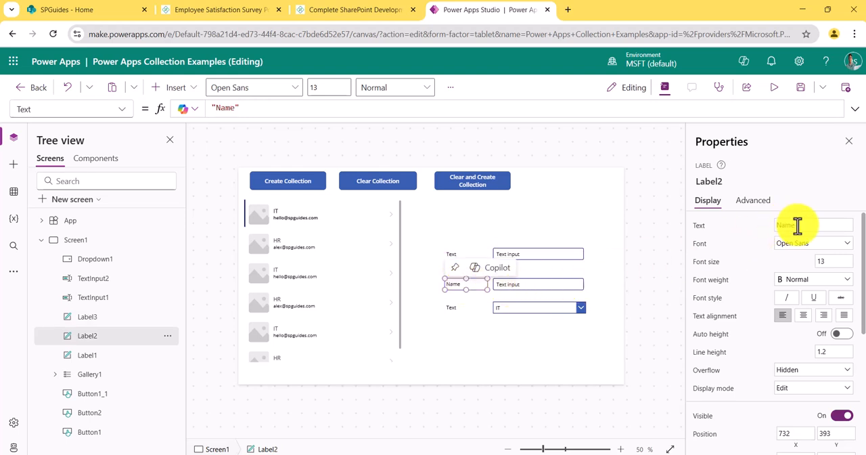
pyautogui.click(796, 224)
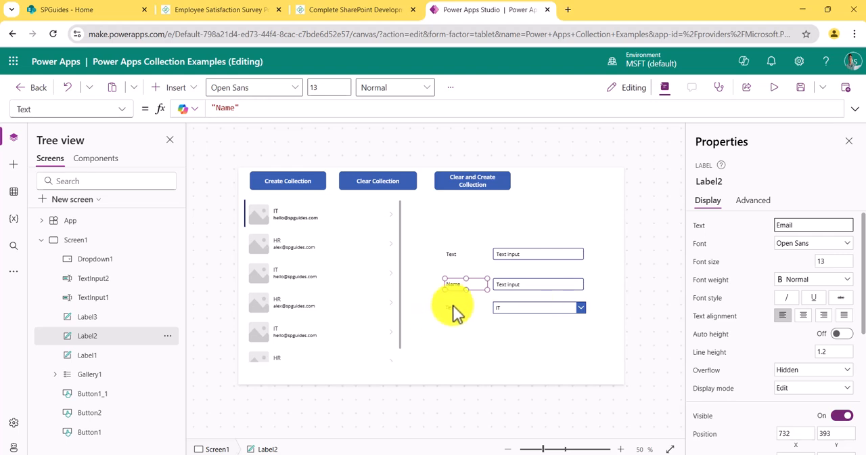
# Step: Set the text of the label beside the drop down to Department
pyautogui.click(449, 309)
pyautogui.click(788, 225)
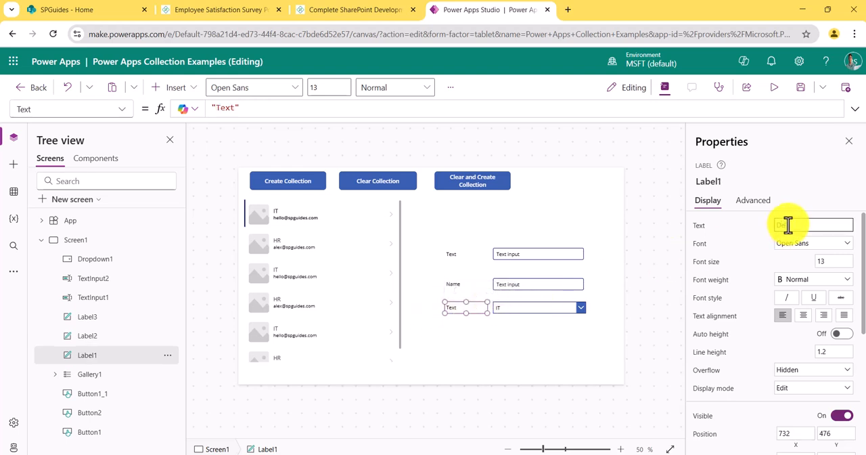
pyautogui.write('Department')
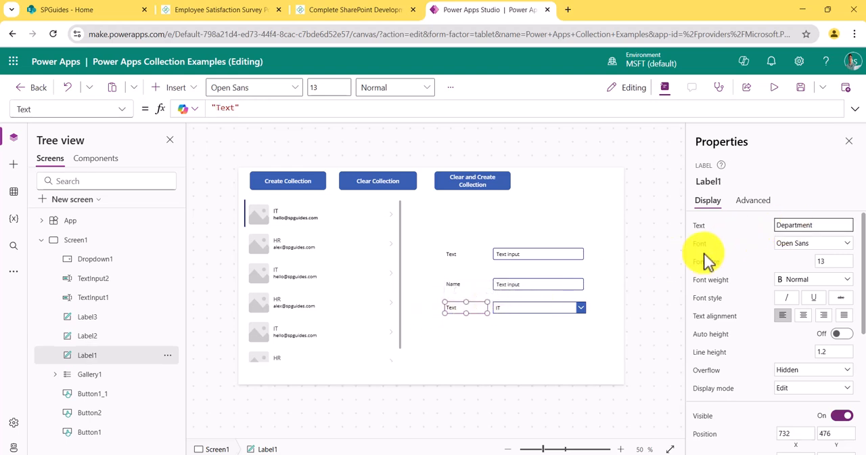
# Step: Rename the upper text input control as Name
pyautogui.click(547, 251)
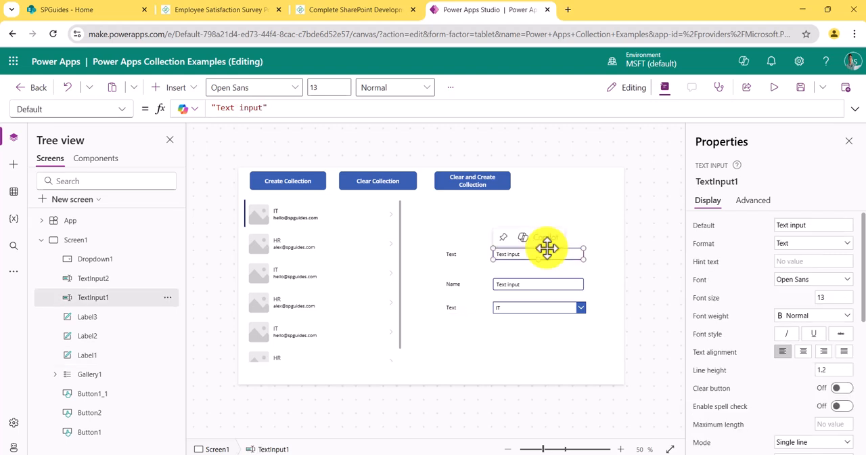
pyautogui.rightClick(108, 298)
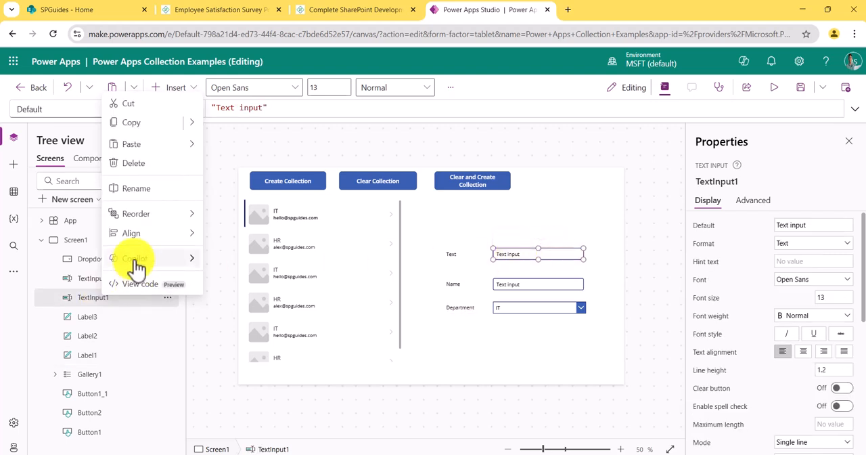
pyautogui.click(140, 197)
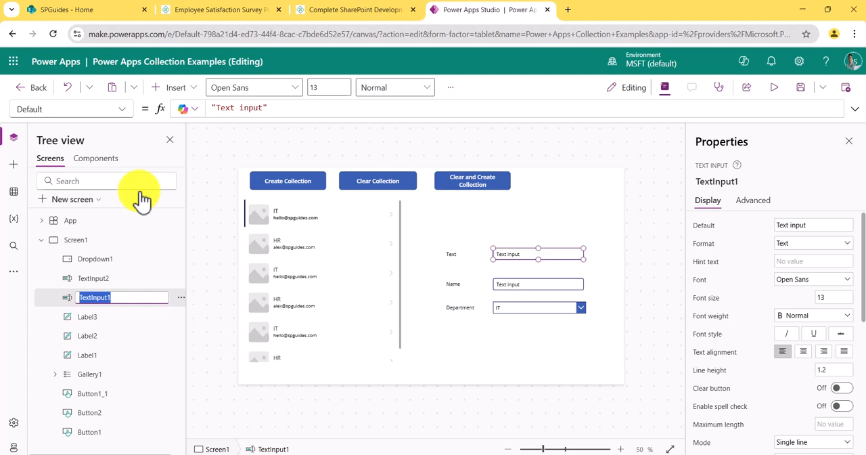
pyautogui.write('Name')
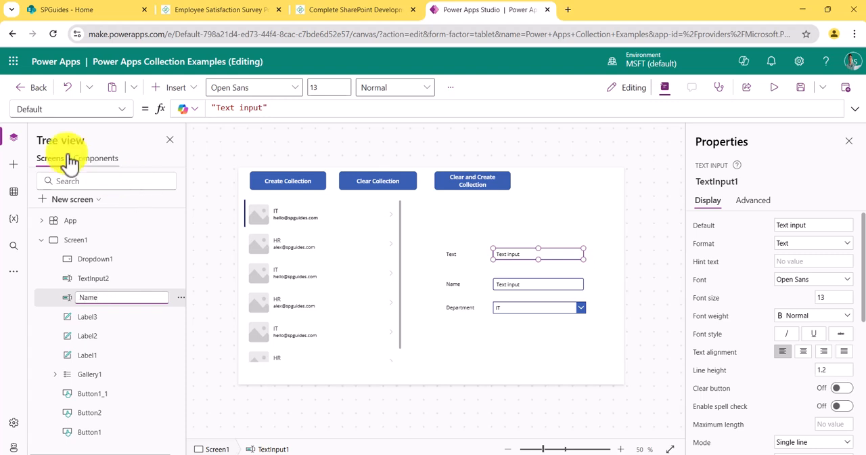
# Step: Rename the lower text input control as EmailID
pyautogui.click(103, 283)
pyautogui.rightClick(103, 284)
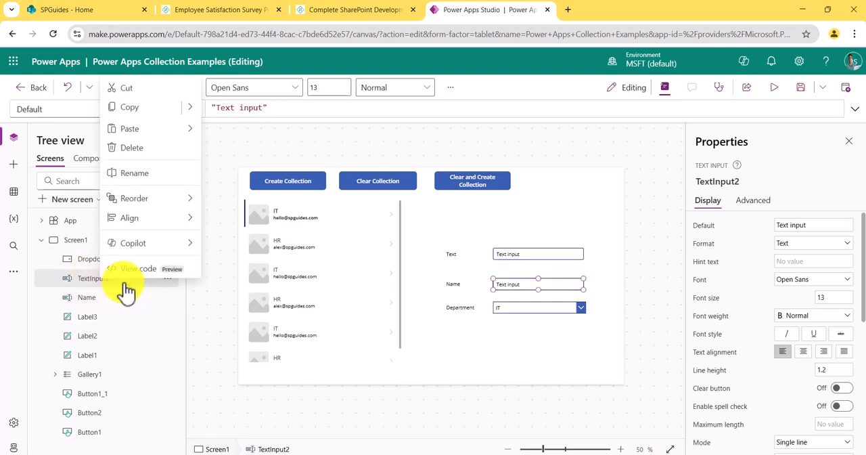
pyautogui.click(148, 177)
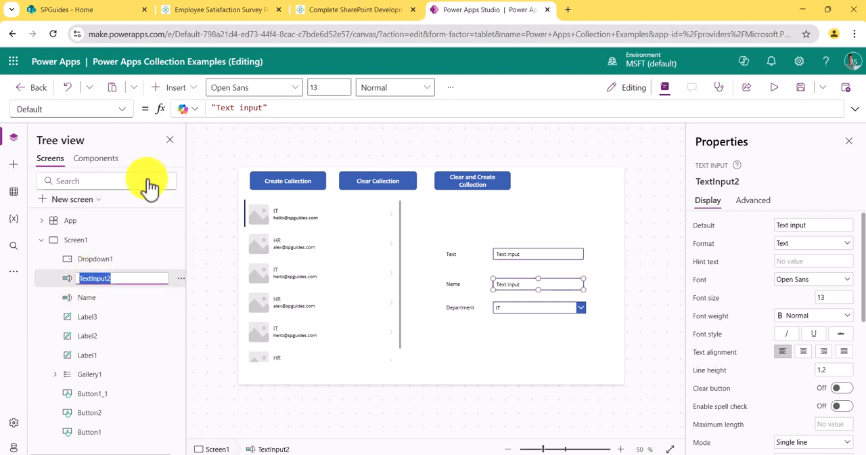
pyautogui.write('Email')
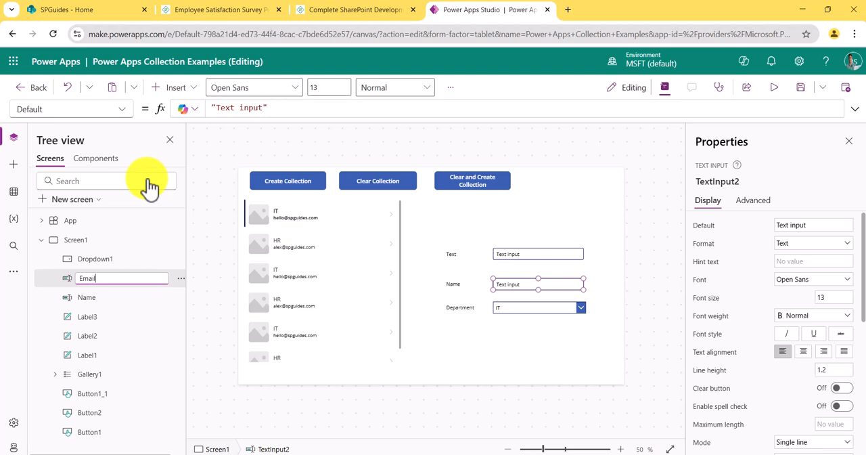
pyautogui.write('ID')
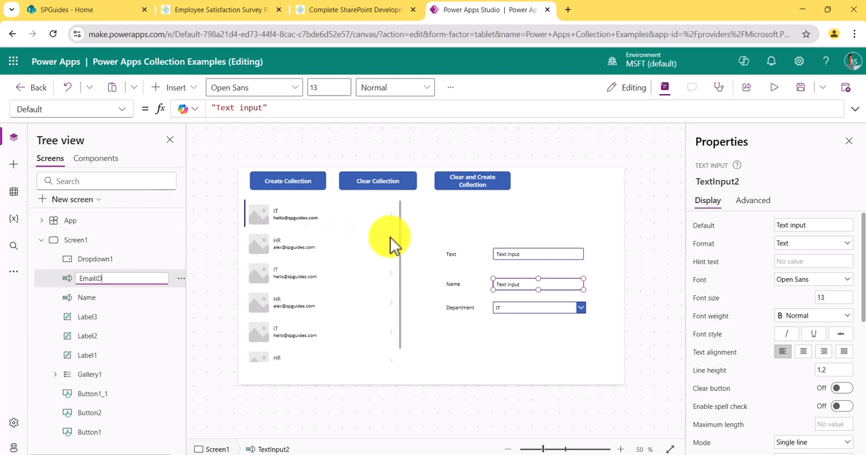
# Step: Set the text of the label beside the upper text input to Name
pyautogui.click(462, 284)
pyautogui.click(455, 254)
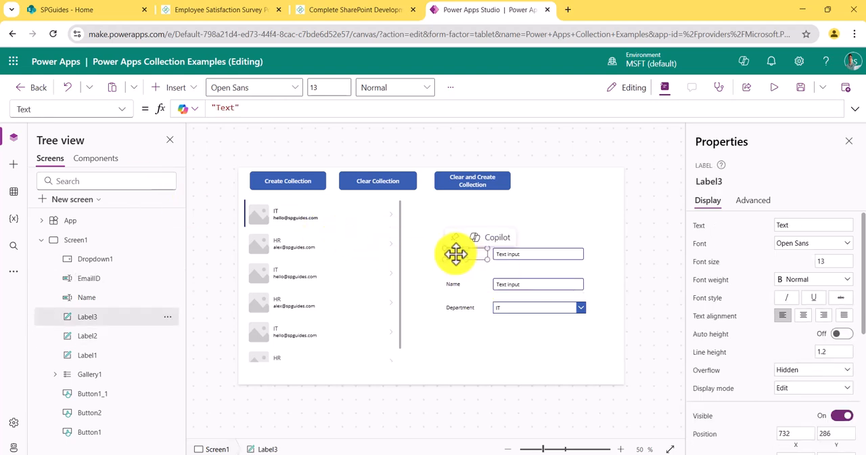
pyautogui.doubleClick(768, 225)
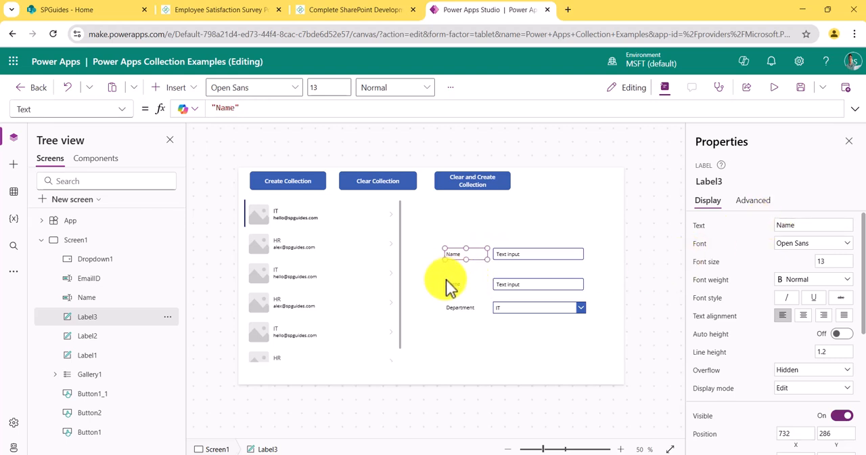
pyautogui.click(429, 273)
# Step: Set the text of the label beside the lower text input to EmailID
pyautogui.click(452, 284)
pyautogui.doubleClick(782, 224)
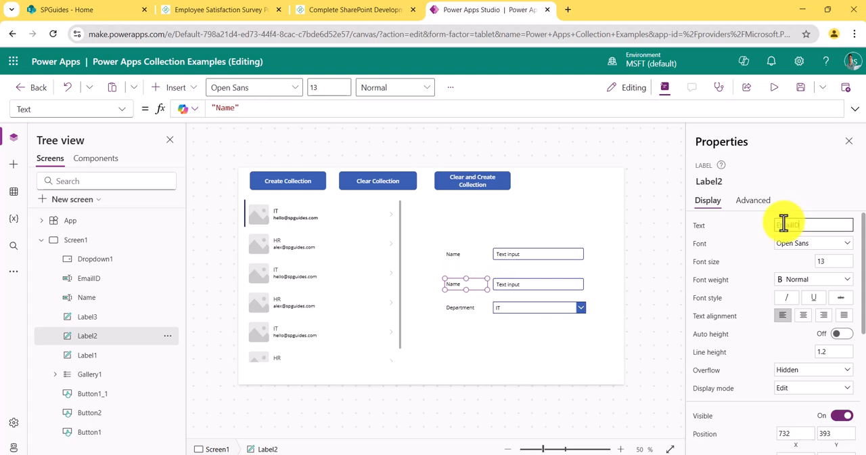
pyautogui.write('EmailID')
pyautogui.click(460, 330)
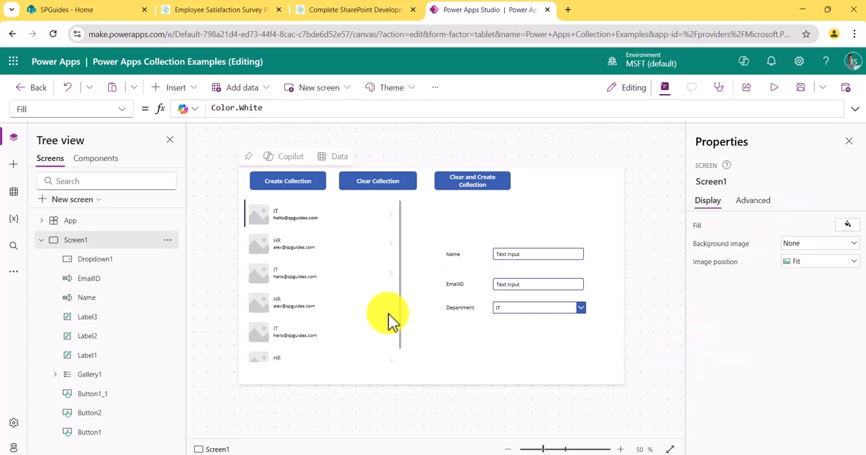
# Step: Duplicate the Create Collection button and place the copy below the department drop down
pyautogui.click(290, 185)
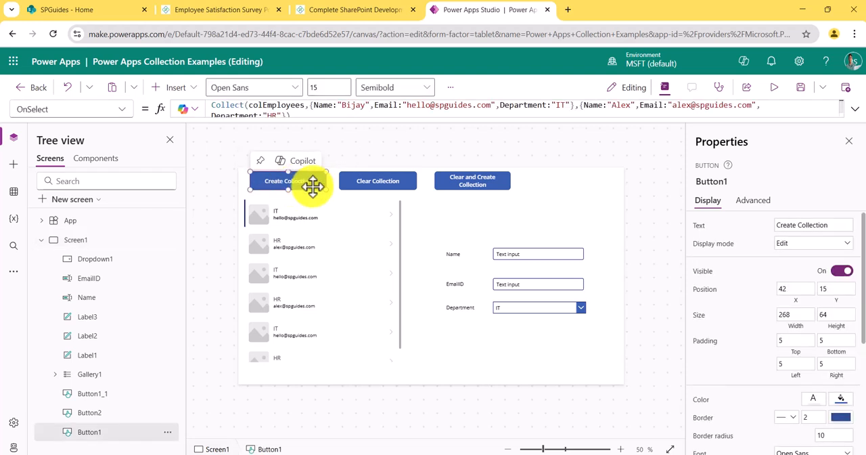
pyautogui.hotkey('ctrl', 'c')
pyautogui.hotkey('ctrl', 'v')
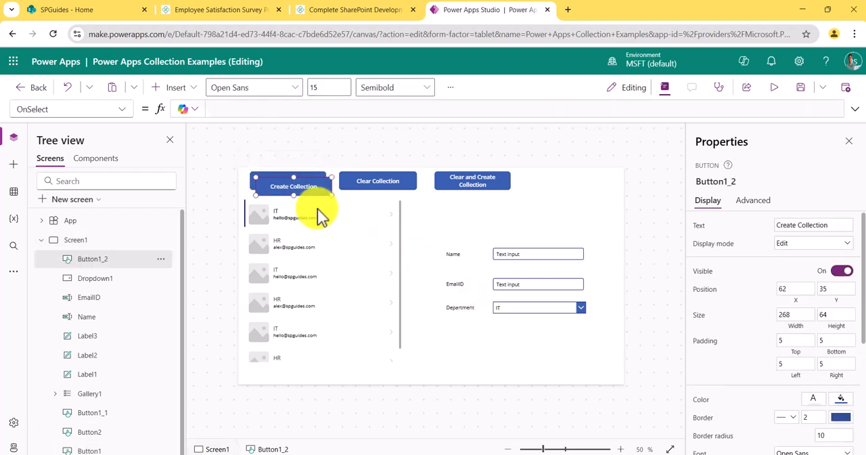
pyautogui.moveTo(300, 187); pyautogui.dragTo(544, 335)
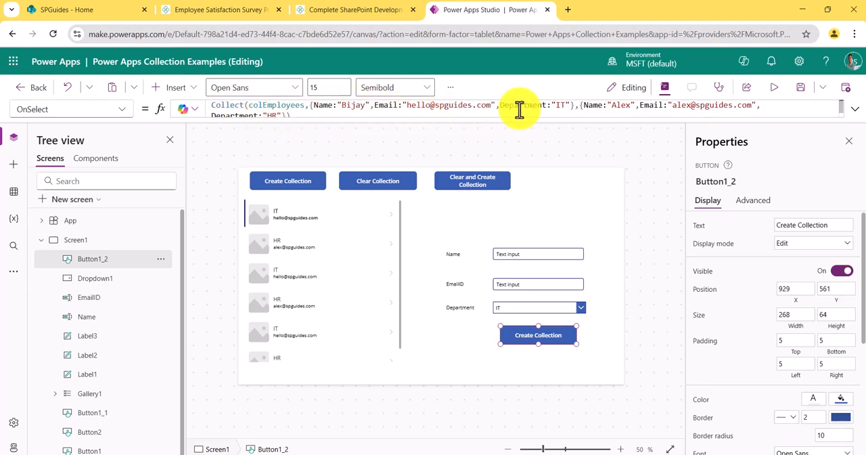
# Step: In the copied button's OnSelect Collect formula, remove the second employee record and set the first record's Name to Name.Text
pyautogui.moveTo(579, 104); pyautogui.dragTo(280, 113)
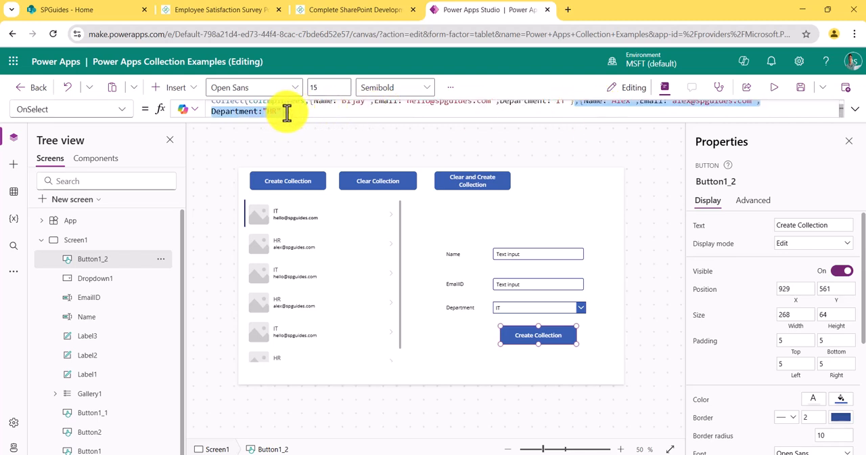
pyautogui.press('BackSpace')
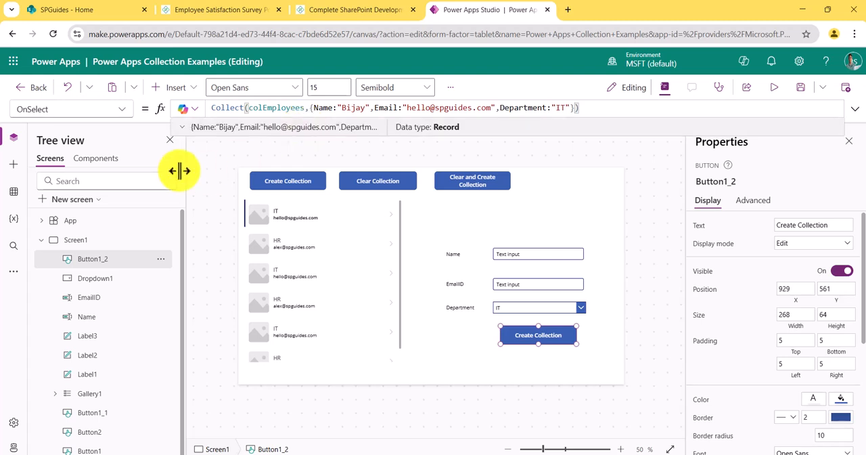
pyautogui.moveTo(337, 108); pyautogui.dragTo(372, 107)
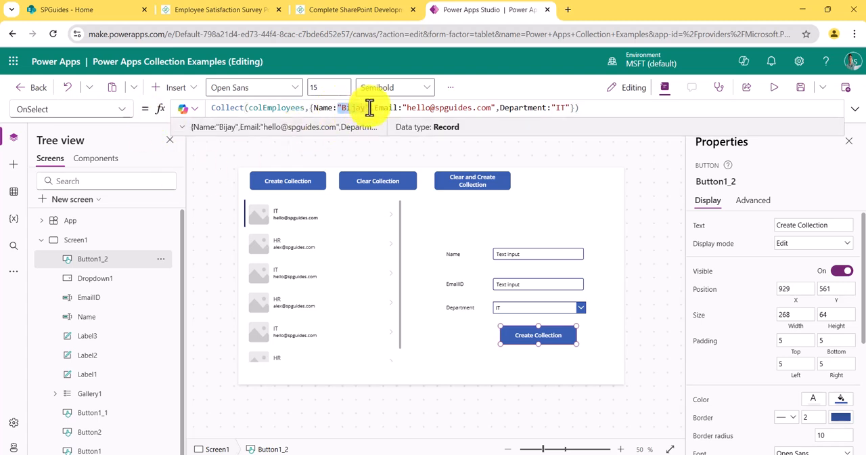
pyautogui.press('BackSpace')
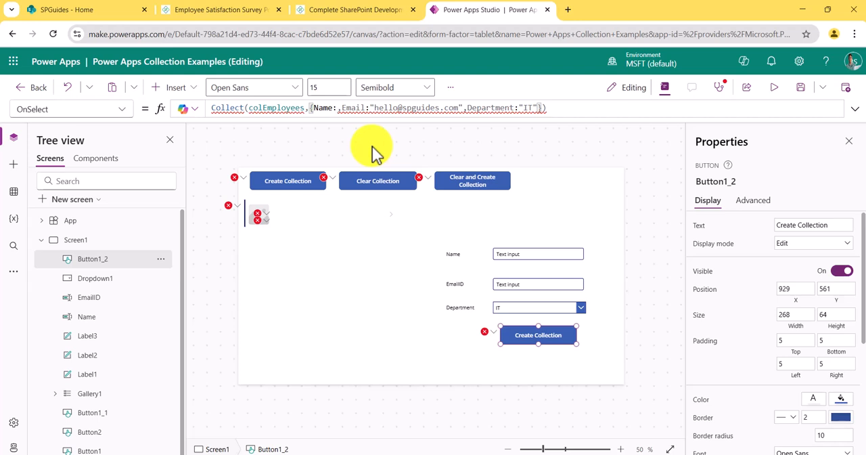
pyautogui.write('name')
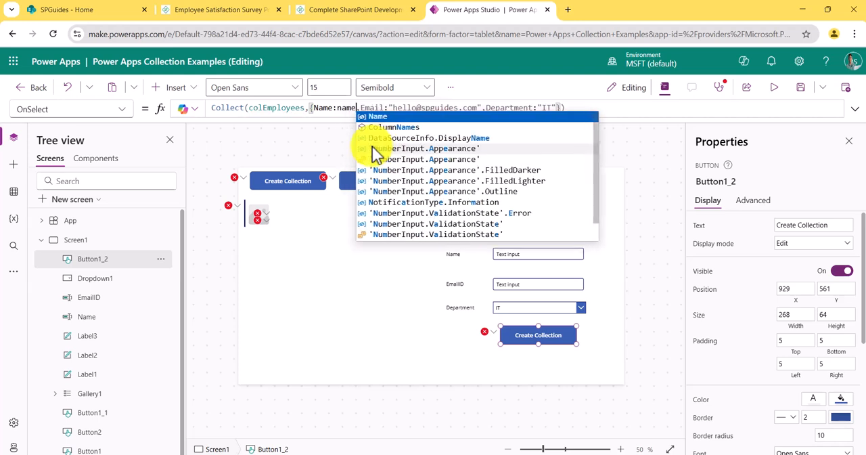
pyautogui.write('.')
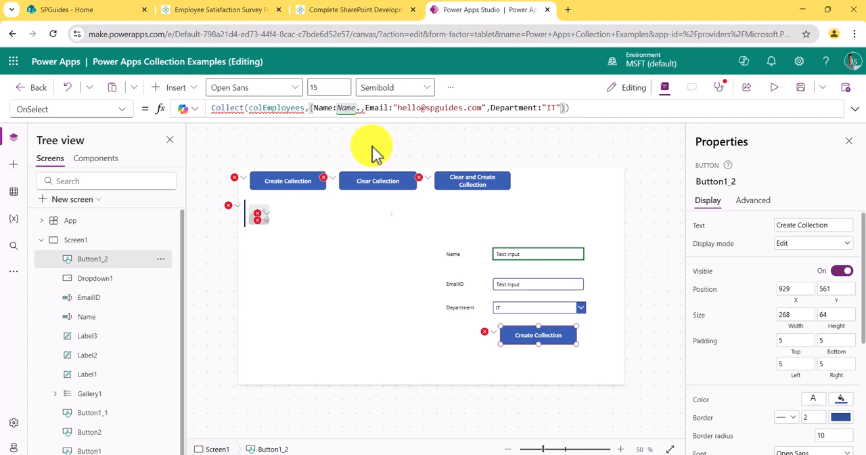
pyautogui.write('Text')
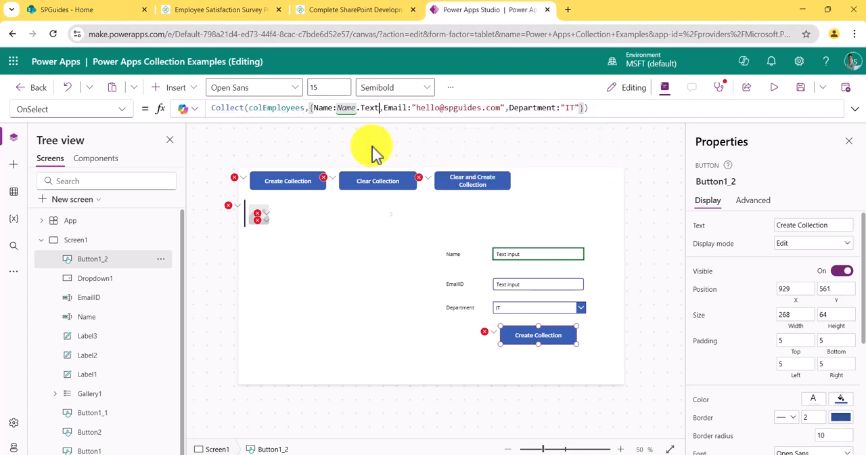
# Step: Replace the hard-coded Email value in the copied button's Collect formula with EmailID.Text
pyautogui.click(439, 107)
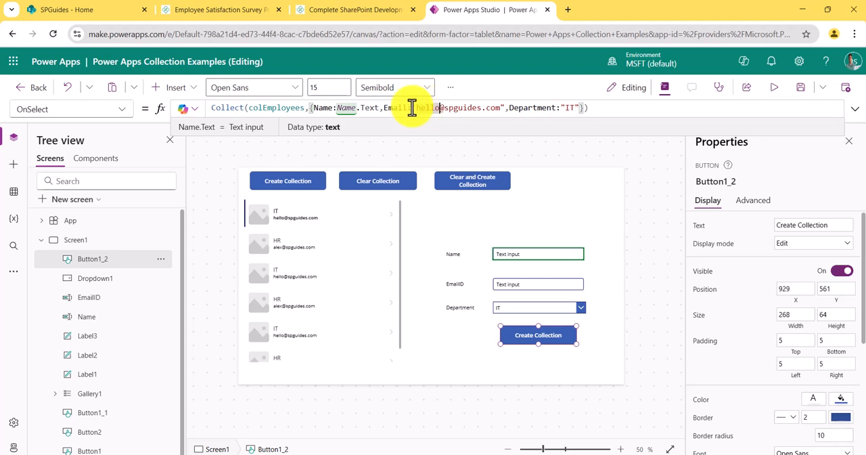
pyautogui.moveTo(412, 107); pyautogui.dragTo(502, 109)
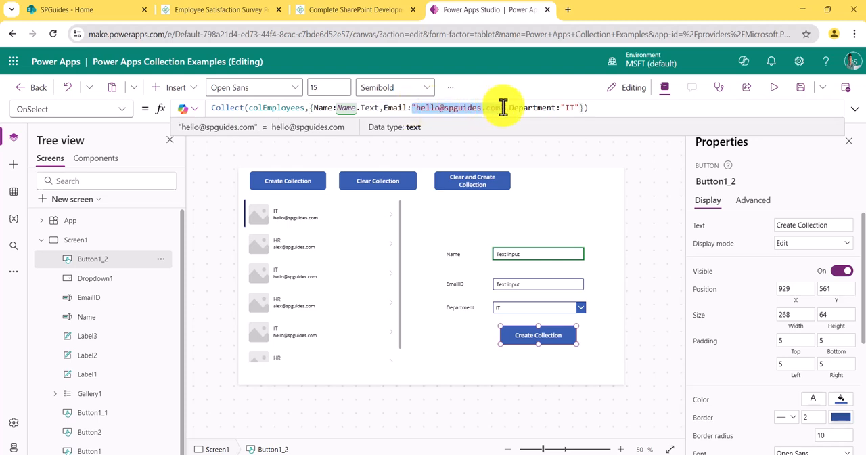
pyautogui.write('EmailID')
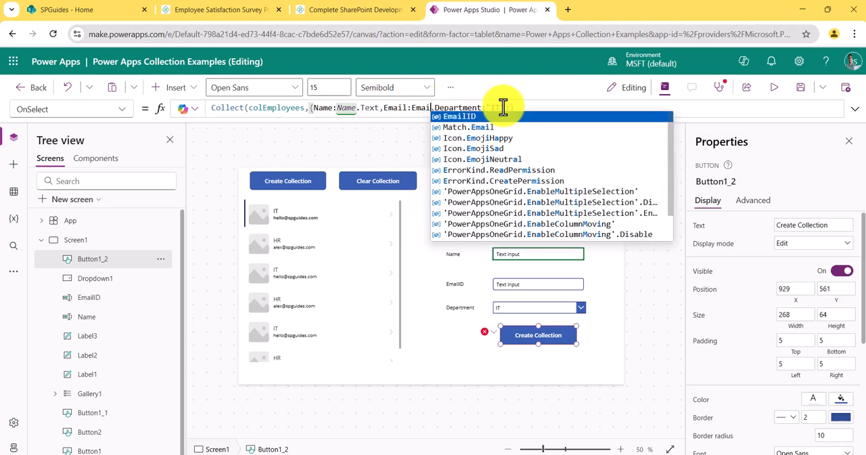
pyautogui.write('.Text')
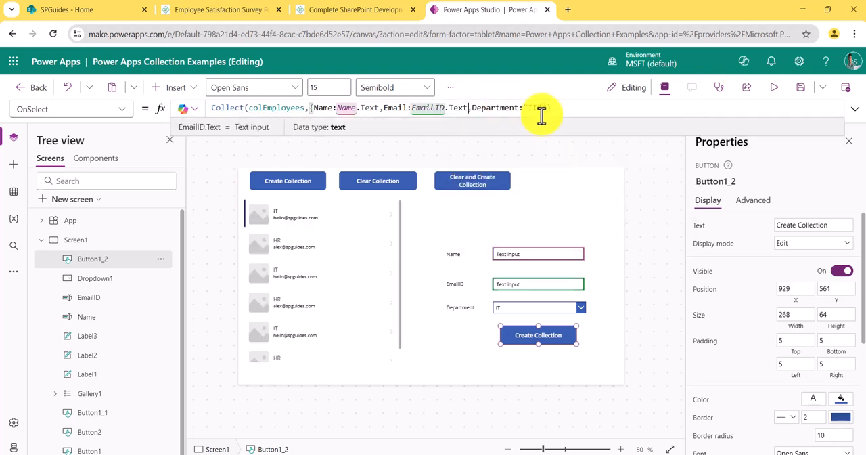
# Step: Replace the hard-coded Department value in the copied button's Collect formula with Dropdown1.SelectedText.Value and save the app
pyautogui.moveTo(551, 109); pyautogui.dragTo(524, 110)
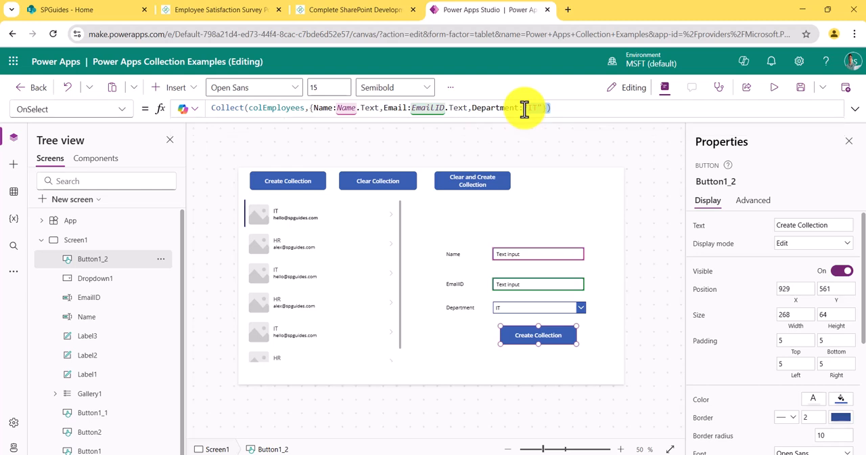
pyautogui.click(535, 113)
pyautogui.click(541, 109)
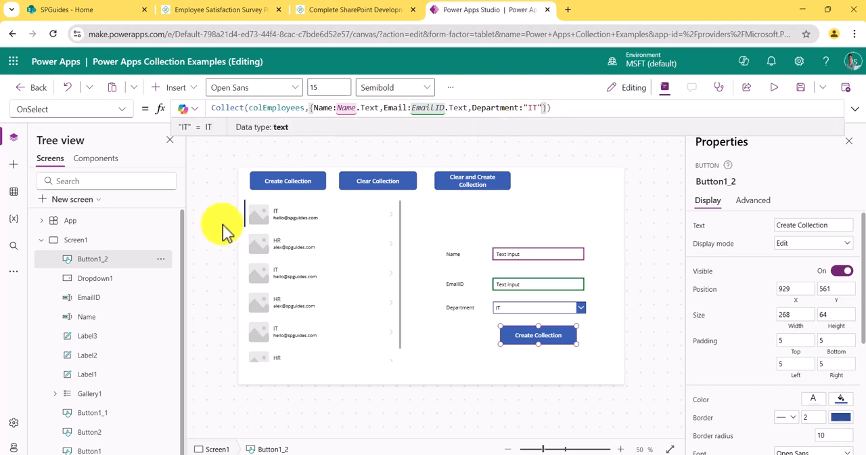
pyautogui.moveTo(541, 107); pyautogui.dragTo(525, 108)
pyautogui.write('Drop')
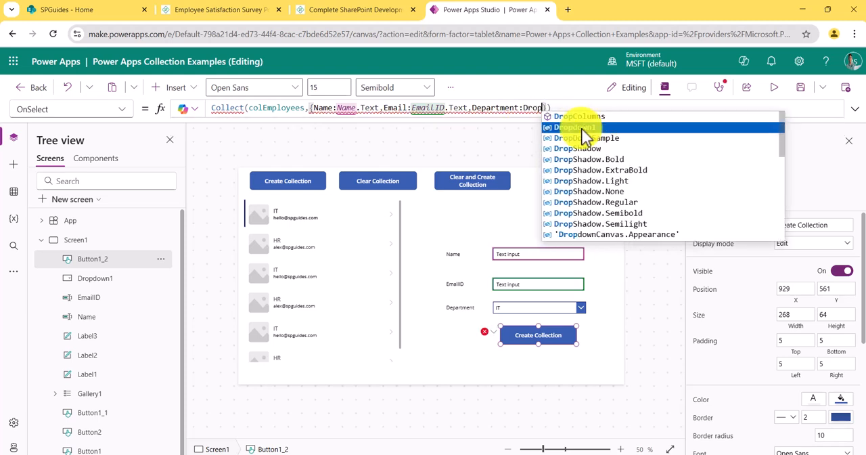
pyautogui.click(575, 127)
pyautogui.write('.')
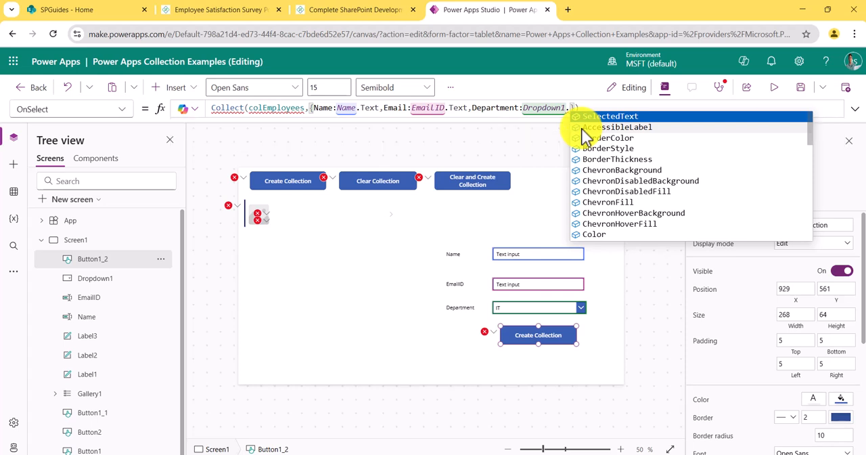
pyautogui.press('Tab')
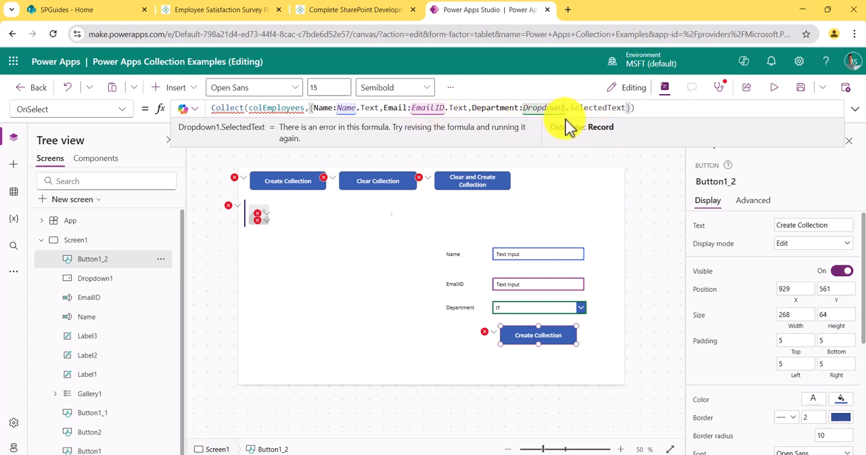
pyautogui.write('.Value')
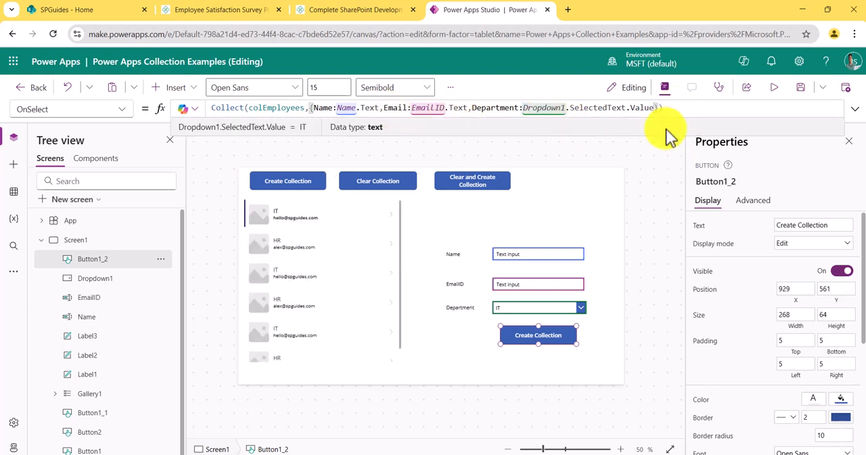
pyautogui.click(801, 90)
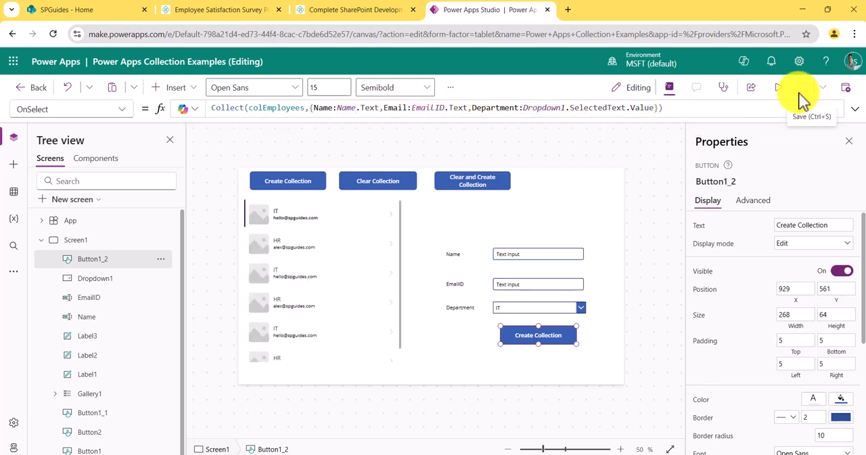
# Step: Clear the default "Text input" value from both the Name and EmailID text inputs
pyautogui.click(522, 256)
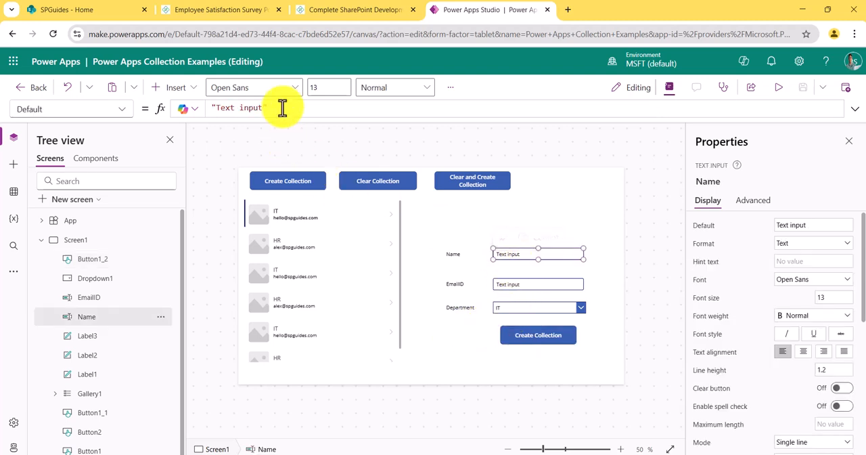
pyautogui.moveTo(280, 106); pyautogui.dragTo(192, 106)
pyautogui.press('BackSpace')
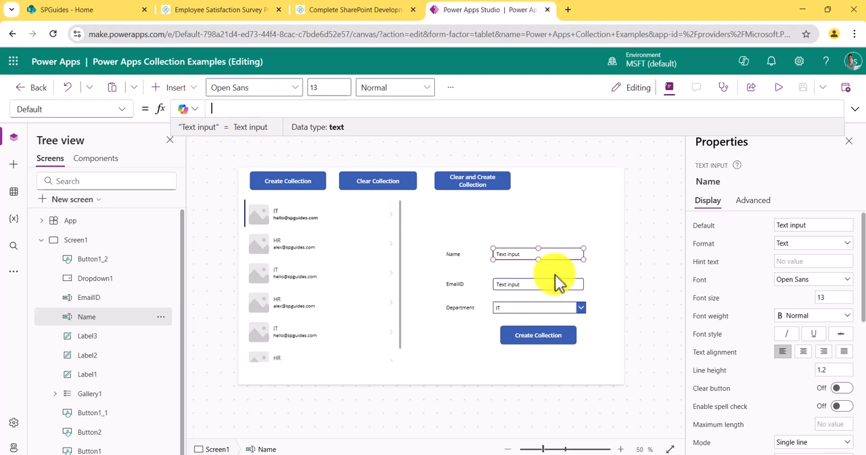
pyautogui.click(527, 260)
pyautogui.click(520, 283)
pyautogui.moveTo(270, 107); pyautogui.dragTo(165, 106)
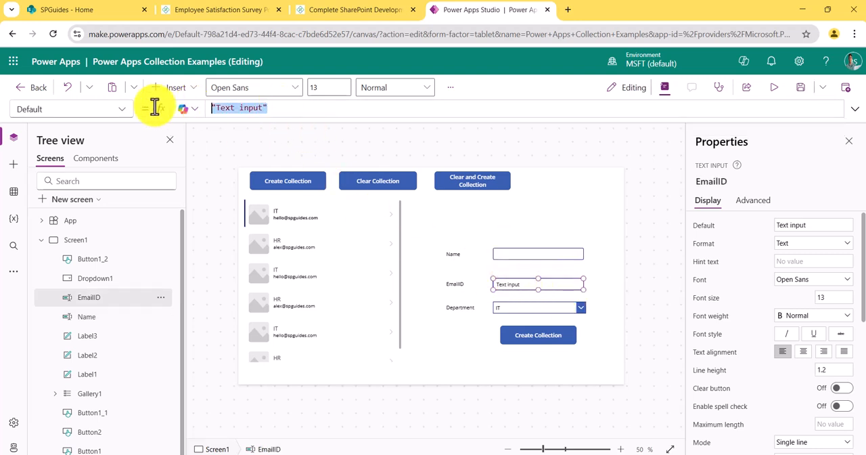
pyautogui.press('BackSpace')
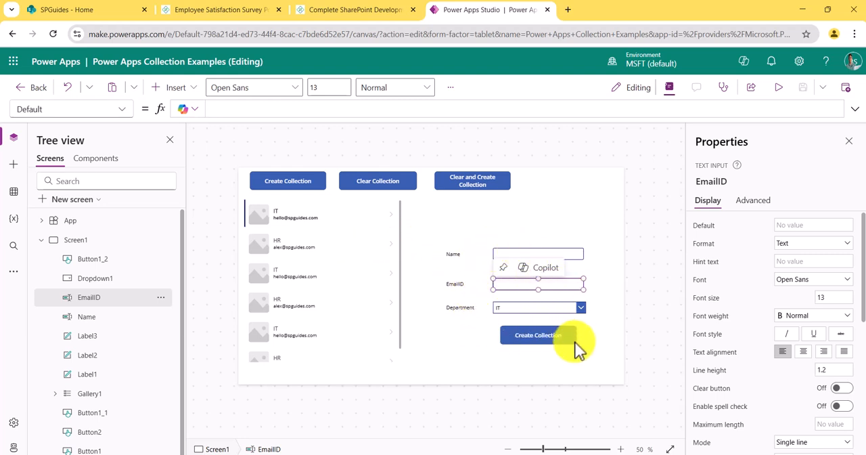
# Step: Set the text of the button below the department drop down to Add New Employees
pyautogui.click(529, 333)
pyautogui.click(831, 225)
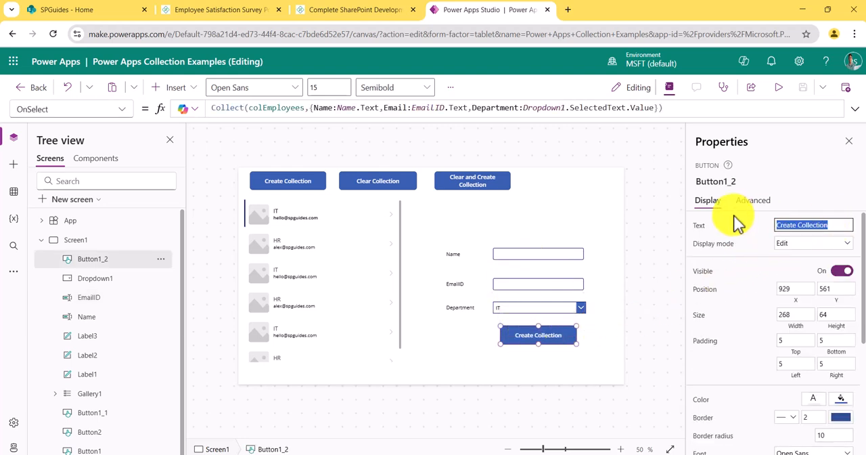
pyautogui.write('Add New Employees')
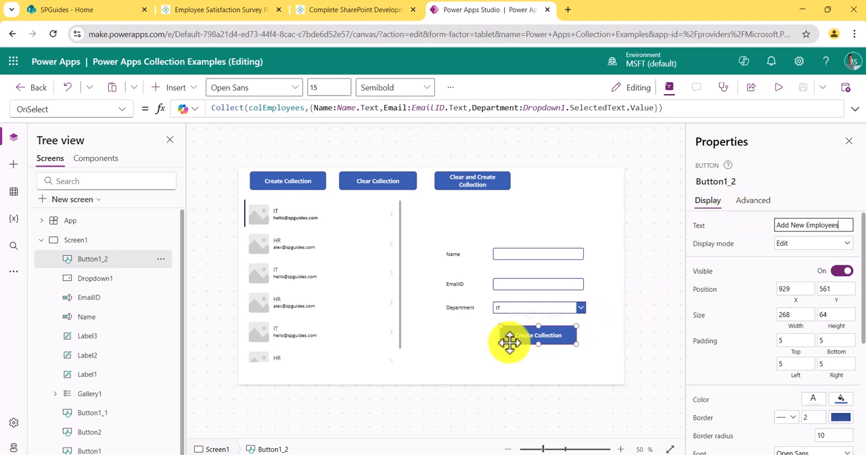
pyautogui.click(460, 351)
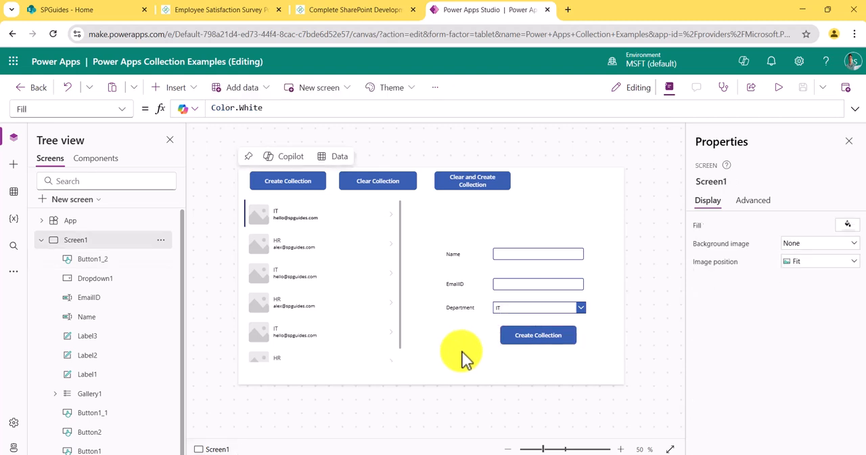
# Step: Preview the app and clear the existing employee collection
pyautogui.click(774, 88)
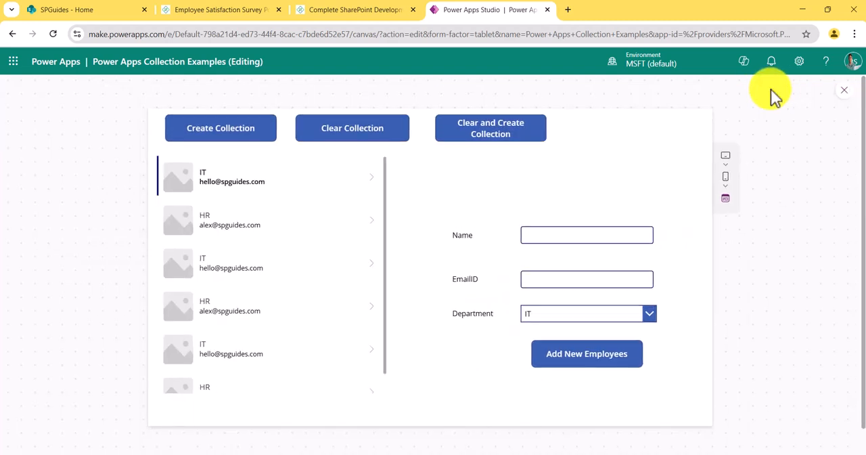
pyautogui.click(550, 242)
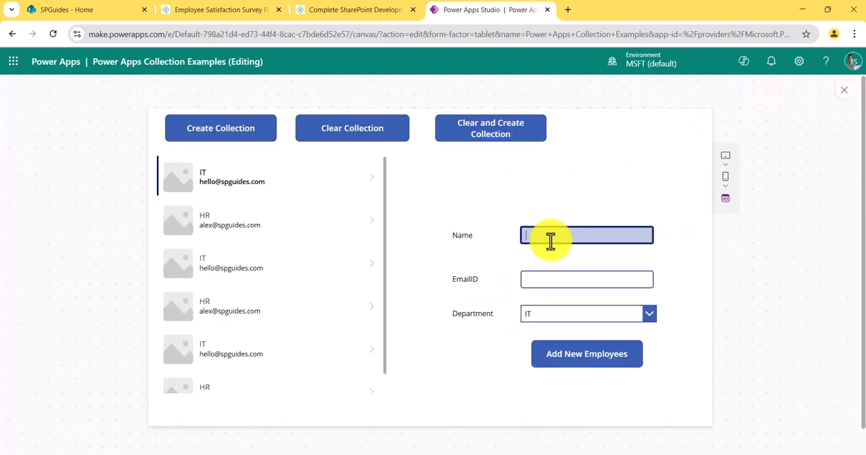
pyautogui.scroll(-1, 251, 217)
pyautogui.scroll(1, 251, 217)
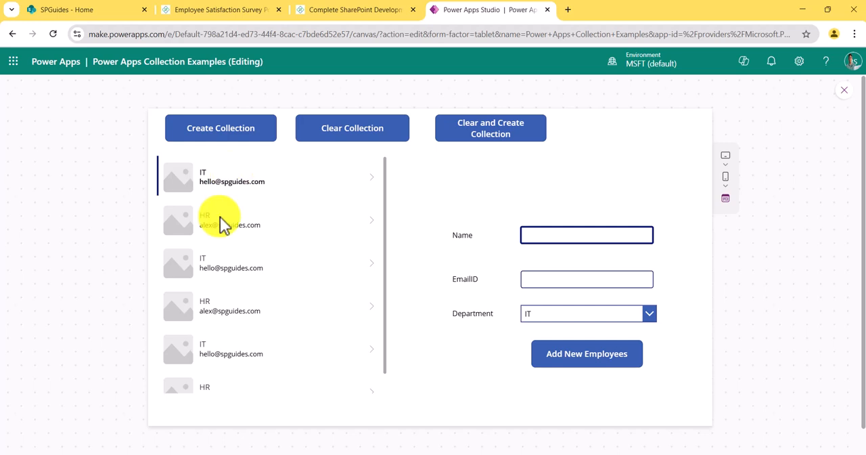
pyautogui.click(322, 138)
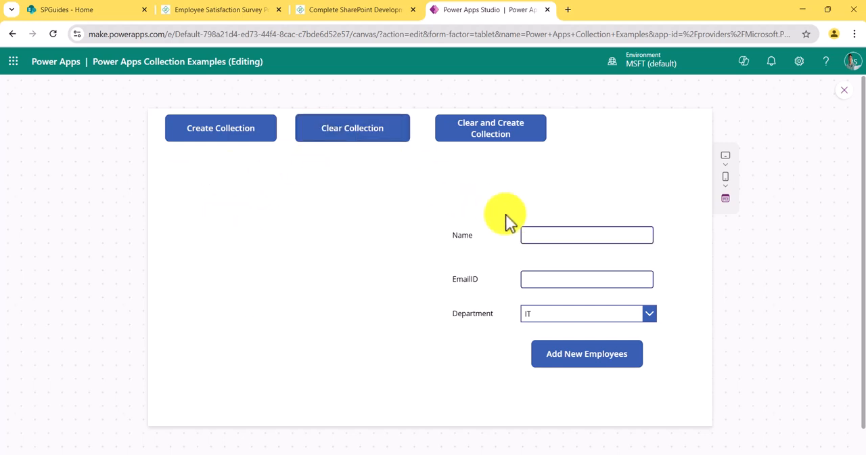
# Step: Fill in the first employee's name and email, keep the IT department, and add the record to the collection
pyautogui.click(538, 238)
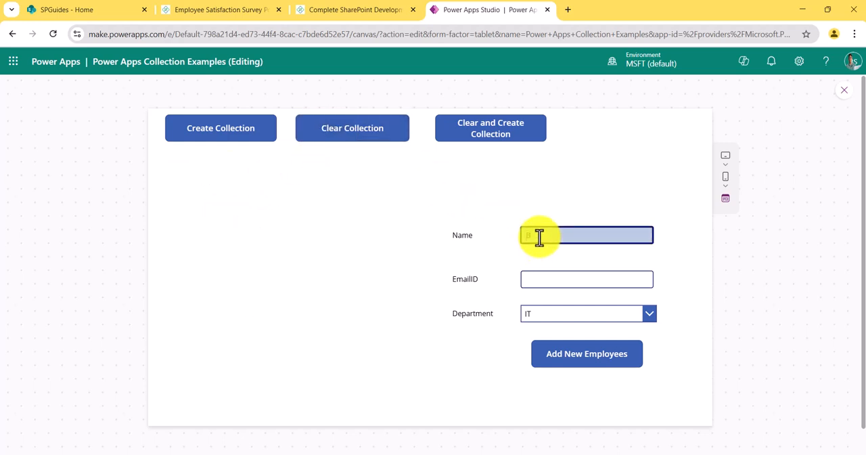
pyautogui.press('Tab')
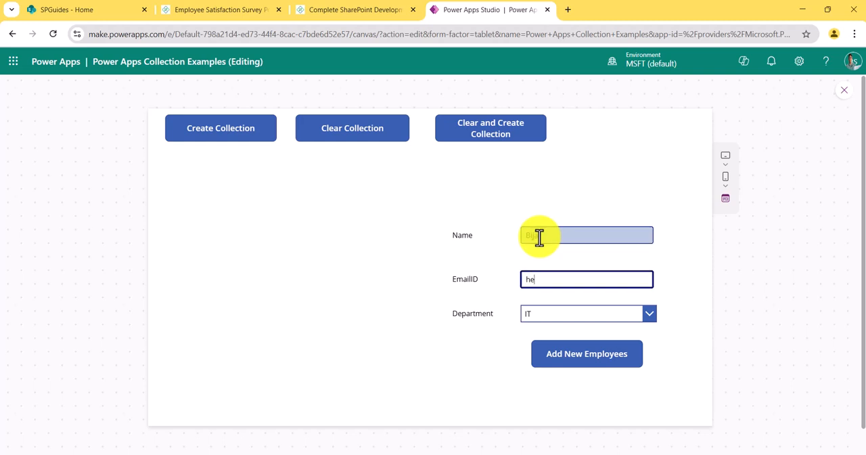
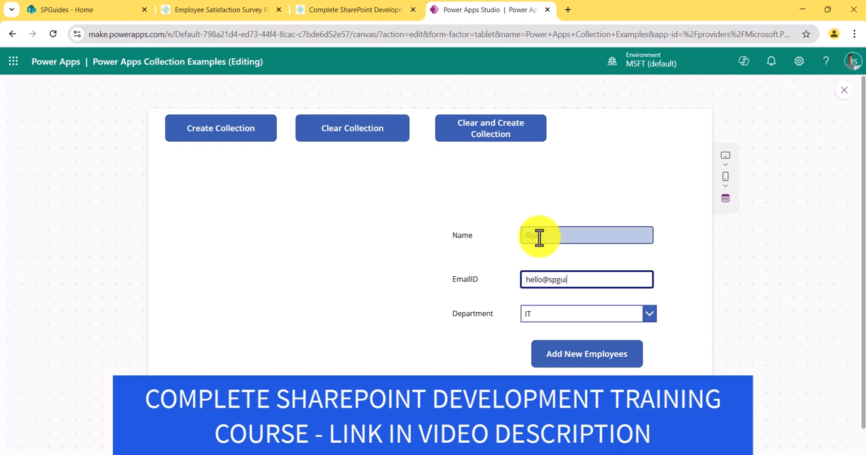
pyautogui.press('Tab')
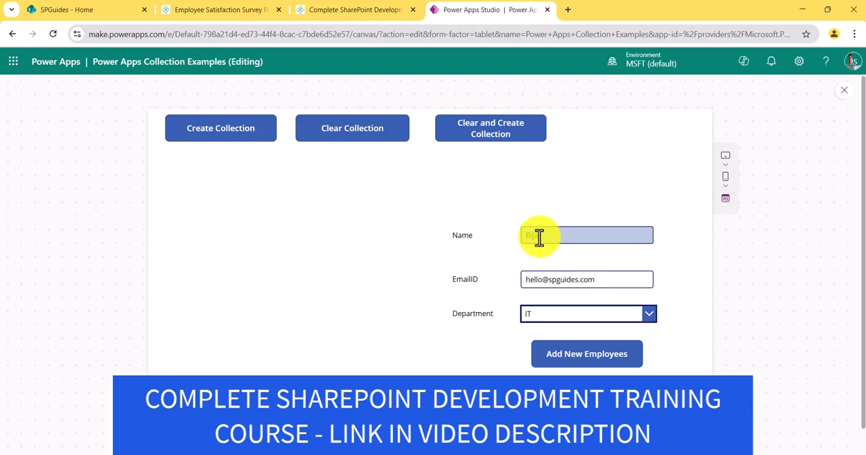
pyautogui.click(557, 358)
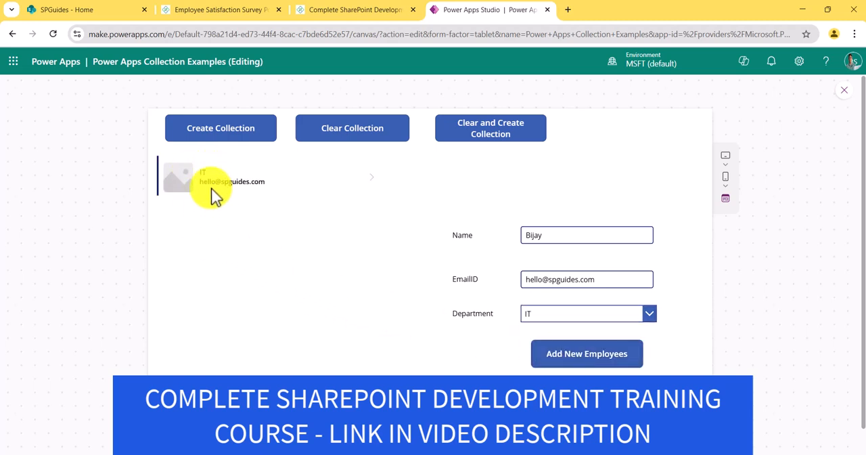
# Step: Enter a second employee's name with the same email, choose the Finance department, and add the record
pyautogui.moveTo(553, 237); pyautogui.dragTo(509, 238)
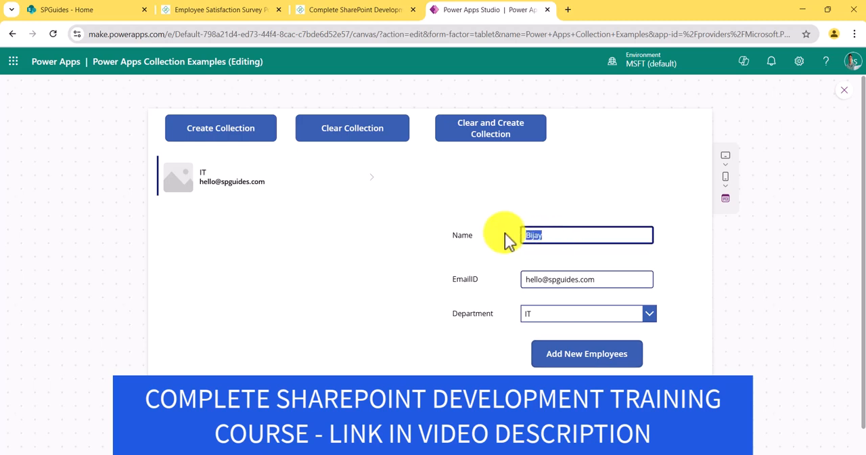
pyautogui.write('Alex')
pyautogui.click(559, 313)
pyautogui.click(541, 346)
pyautogui.click(569, 357)
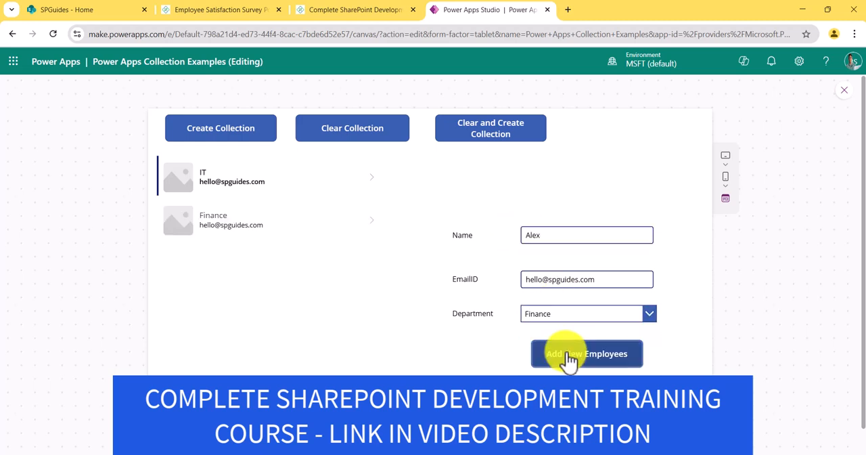
# Step: Enter a third employee's name, choose the HR department, add the record, and close the preview
pyautogui.click(552, 232)
pyautogui.moveTo(553, 232); pyautogui.dragTo(511, 240)
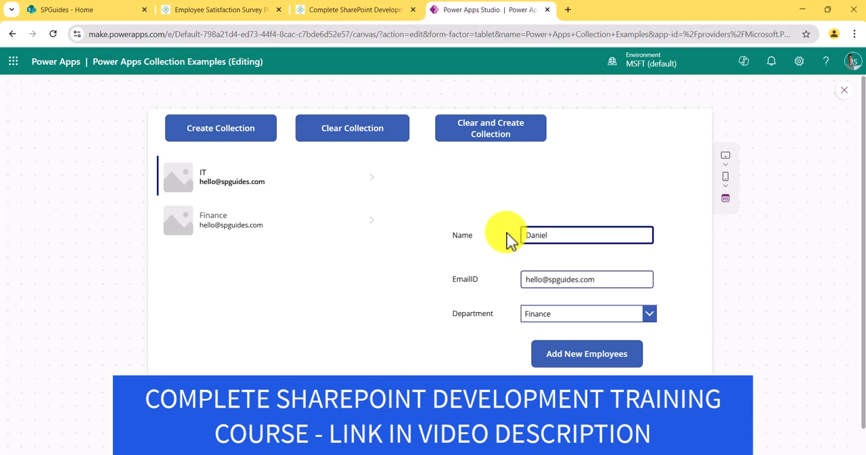
pyautogui.click(556, 320)
pyautogui.click(555, 365)
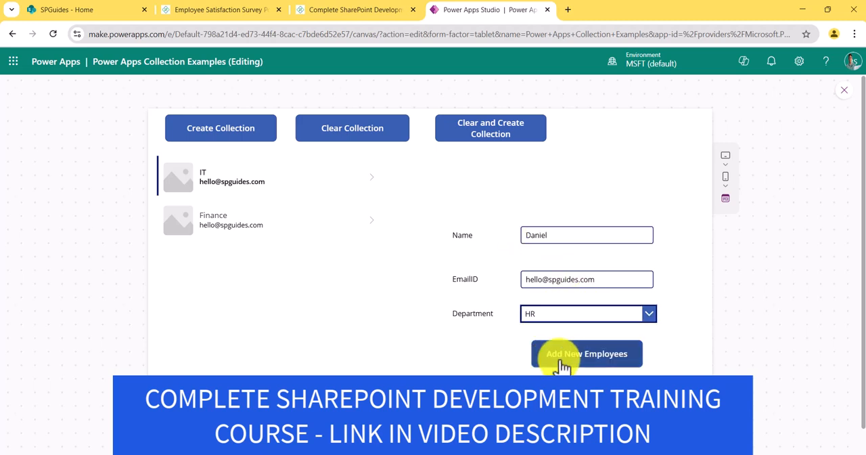
pyautogui.click(554, 362)
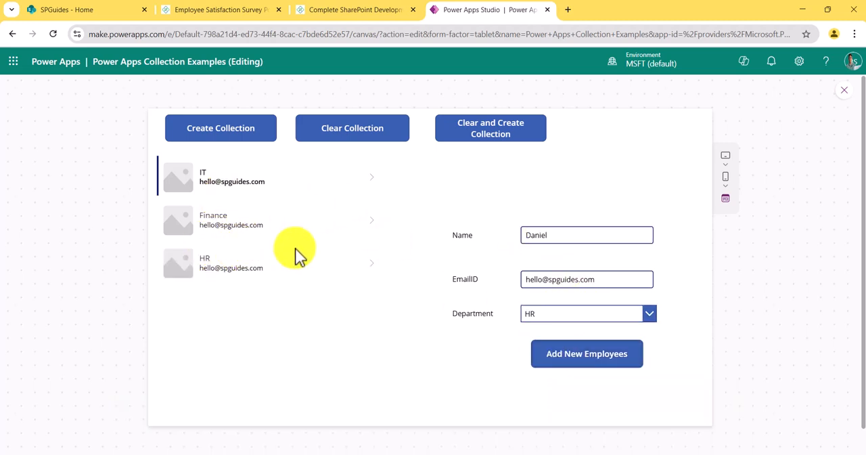
pyautogui.click(846, 94)
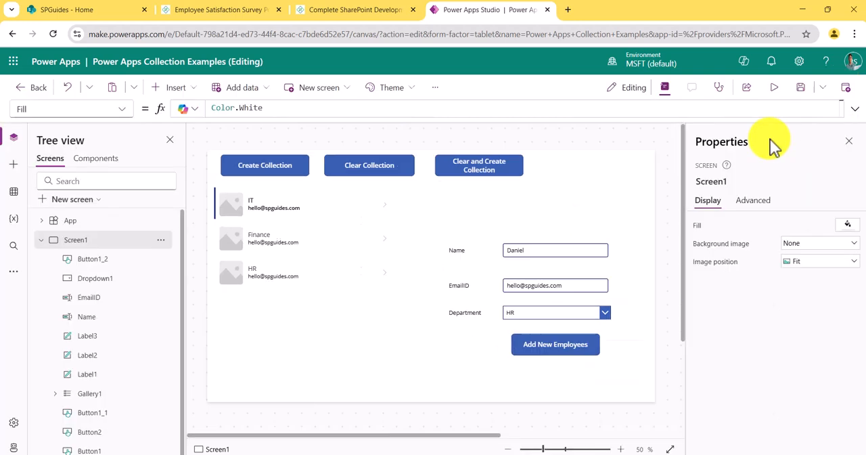
# Step: Change the layout of the employee gallery to Title, subtitle, and body
pyautogui.click(360, 247)
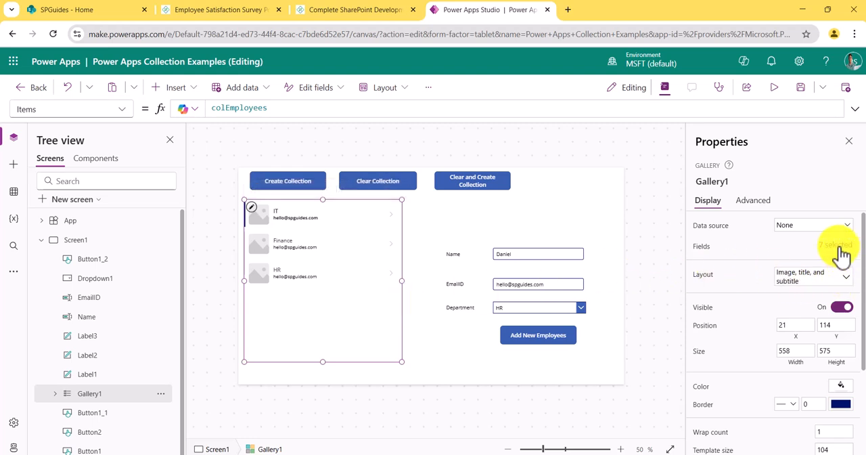
pyautogui.click(838, 246)
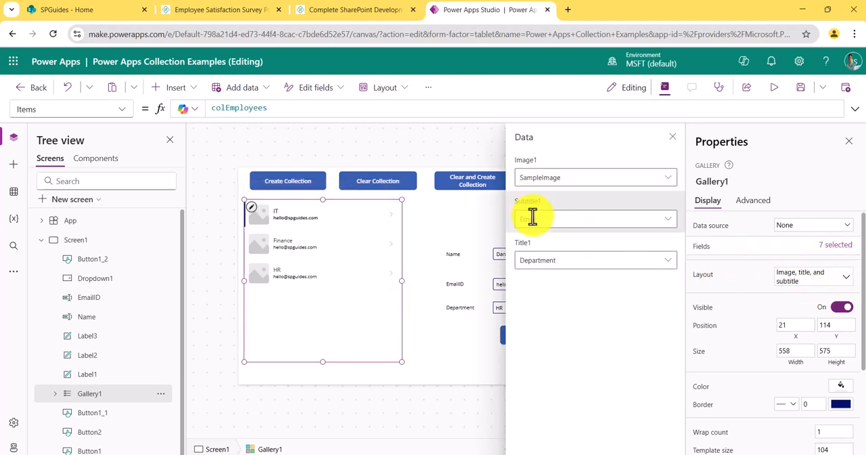
pyautogui.click(785, 276)
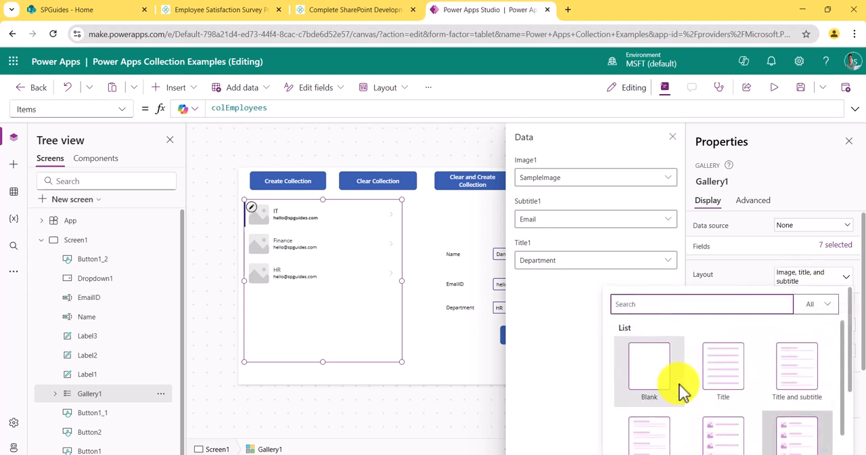
pyautogui.scroll(-3, 681, 388)
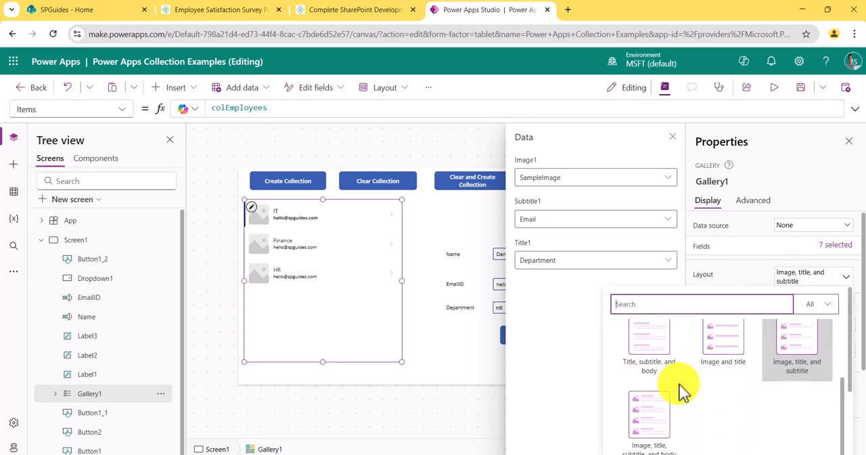
pyautogui.click(651, 345)
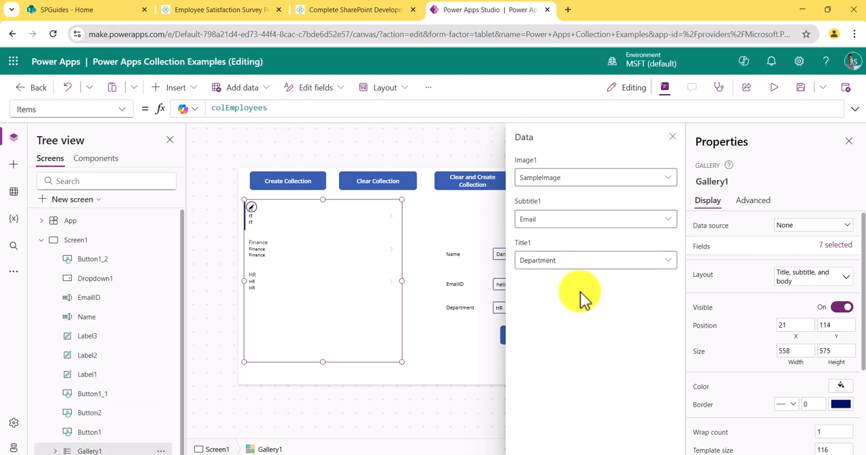
pyautogui.click(555, 259)
pyautogui.click(570, 279)
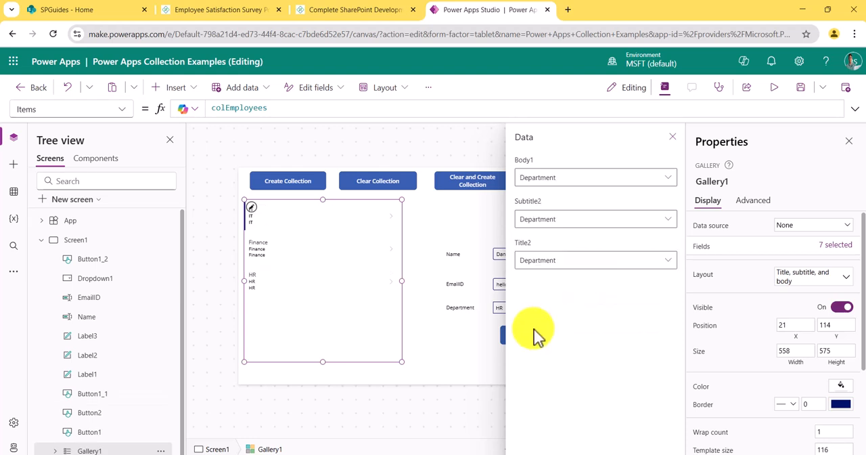
# Step: Map the gallery's Title2 to Name and Subtitle2 to Email, keep Body1 as Department, and close the field and property settings
pyautogui.click(558, 266)
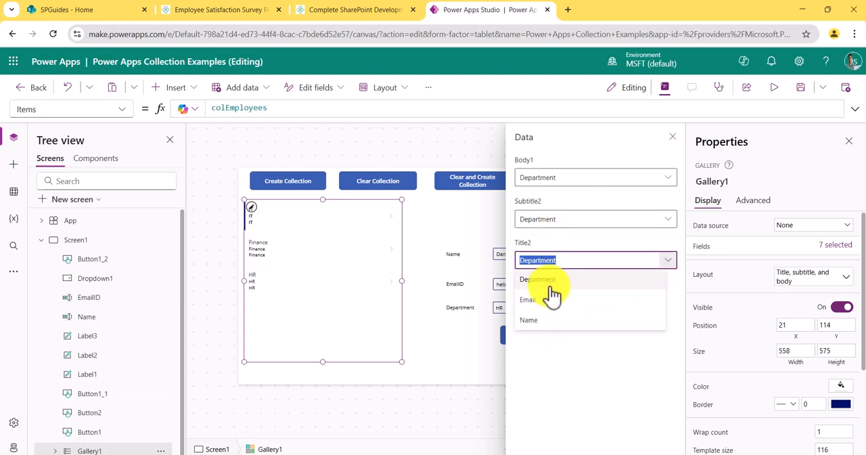
pyautogui.click(540, 320)
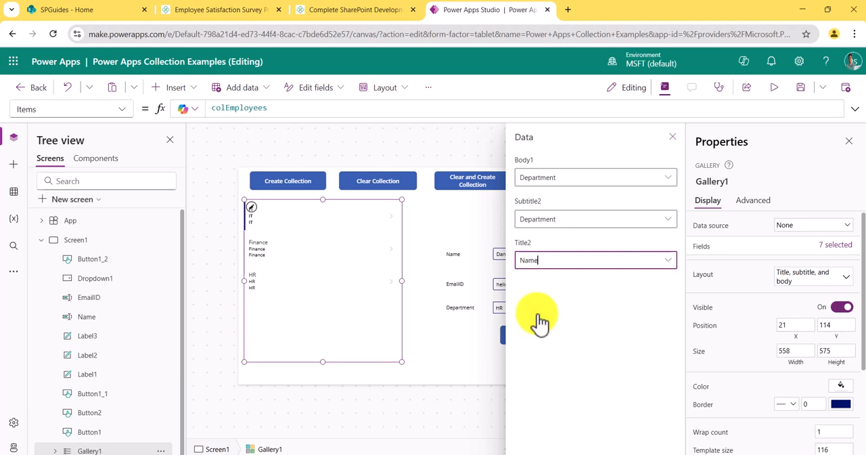
pyautogui.click(563, 219)
pyautogui.click(551, 257)
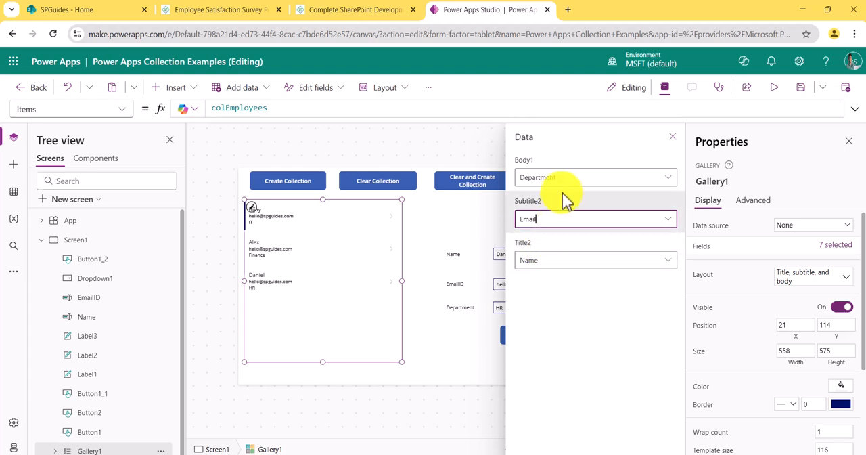
pyautogui.click(562, 176)
pyautogui.click(552, 178)
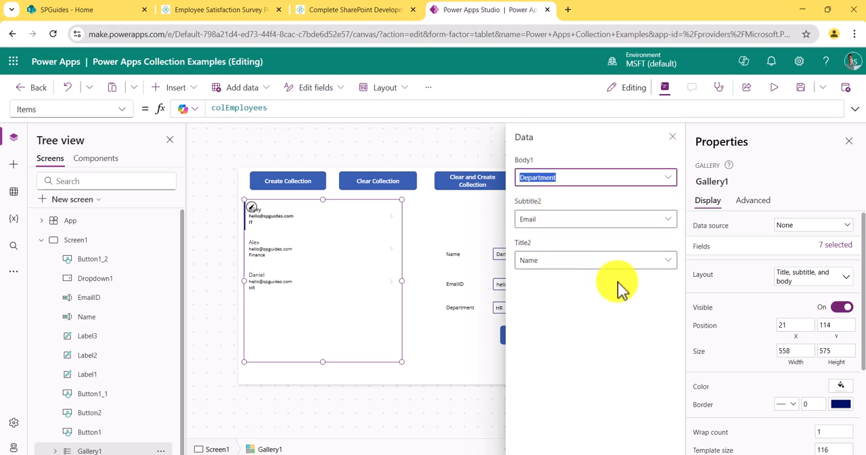
pyautogui.click(847, 144)
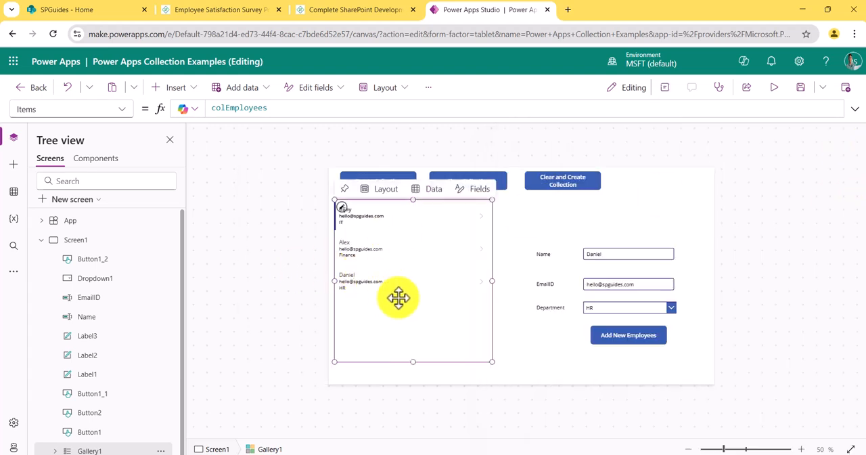
# Step: Preview the app to check the name, email and department shown for each gallery record, and return to editing
pyautogui.click(774, 88)
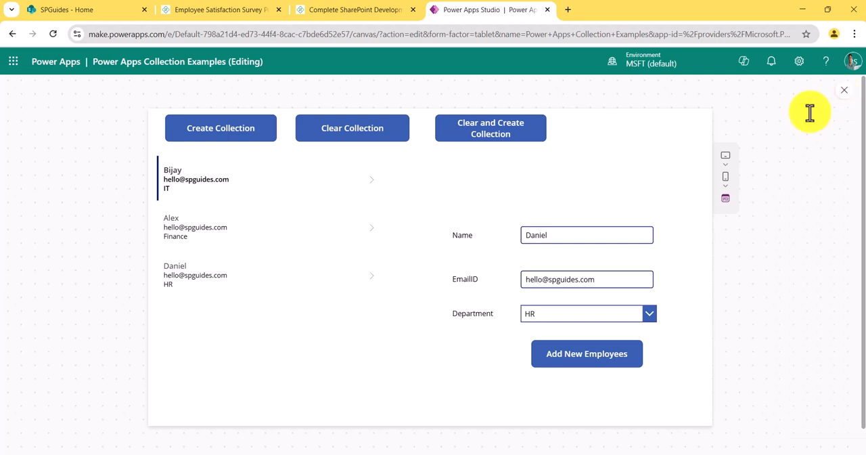
pyautogui.click(844, 91)
pyautogui.click(453, 300)
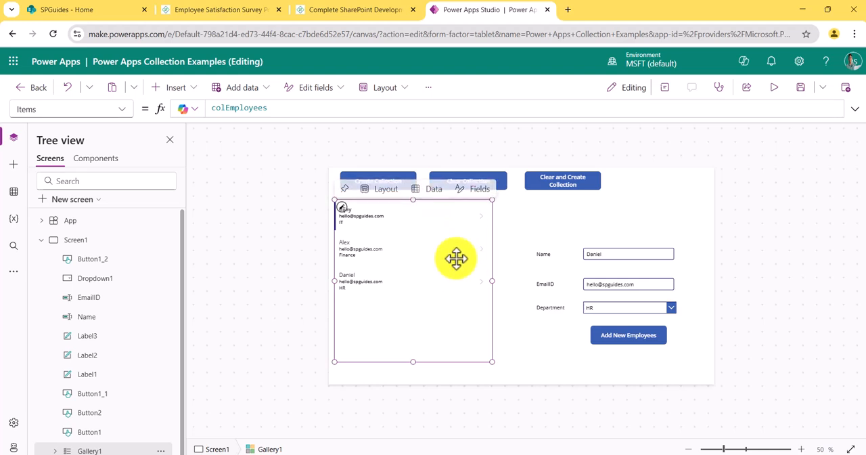
# Step: Preview the app, add the already entered HR employee to the collection three more times, and close the preview
pyautogui.click(774, 87)
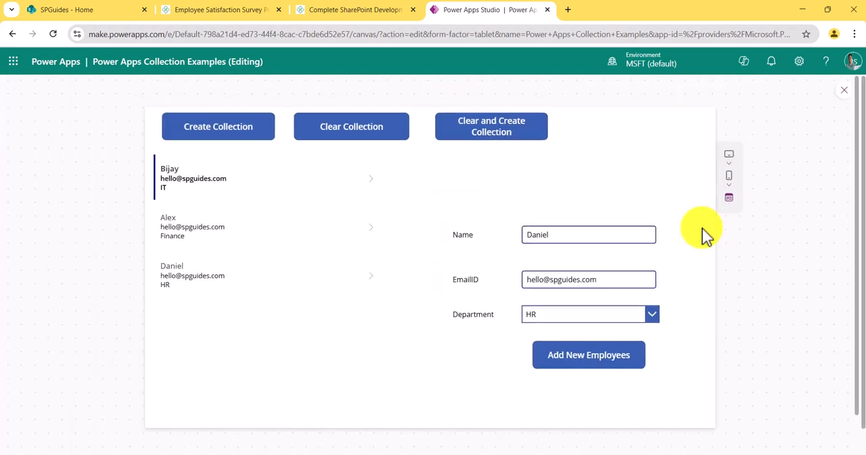
pyautogui.click(587, 365)
pyautogui.click(586, 365)
pyautogui.click(586, 365)
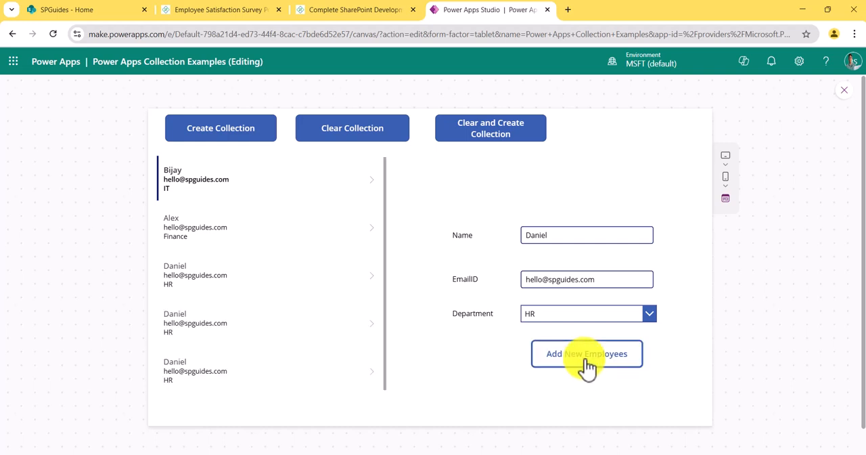
pyautogui.click(843, 97)
# Step: Insert a Trash icon into the employee gallery and place it in the first row, just before the next arrow
pyautogui.click(477, 358)
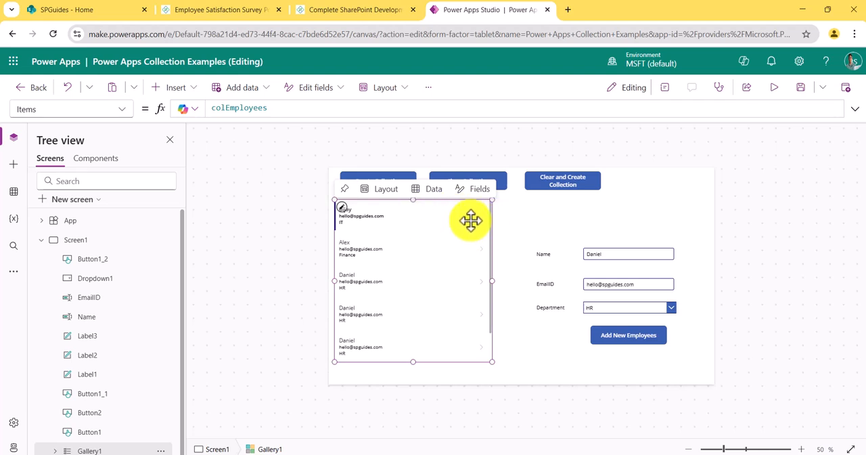
pyautogui.click(188, 88)
pyautogui.write('tr')
pyautogui.moveTo(165, 236); pyautogui.dragTo(454, 216)
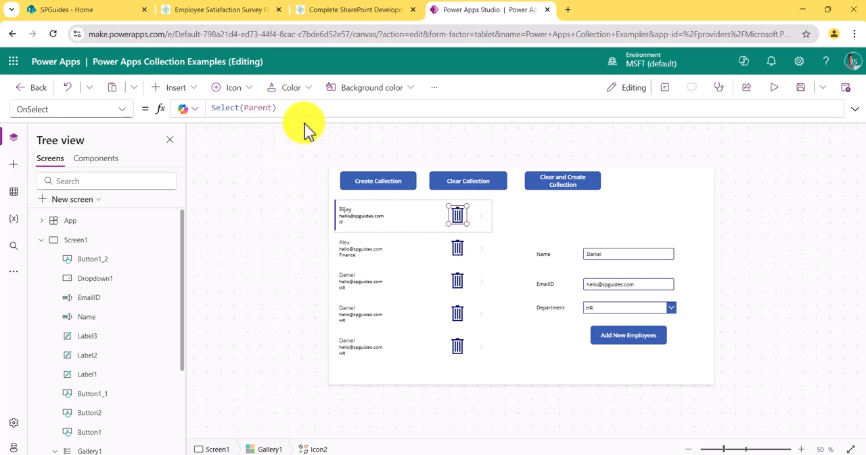
# Step: Replace the Trash icon's OnSelect formula with Remove(colEmployees,ThisItem)
pyautogui.moveTo(281, 108); pyautogui.dragTo(201, 108)
pyautogui.write('remo')
pyautogui.press('Tab')
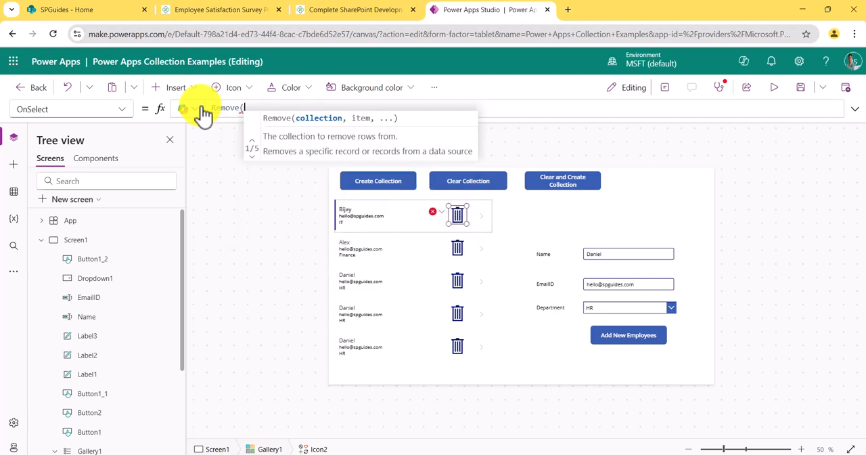
pyautogui.write('col')
pyautogui.press('Tab')
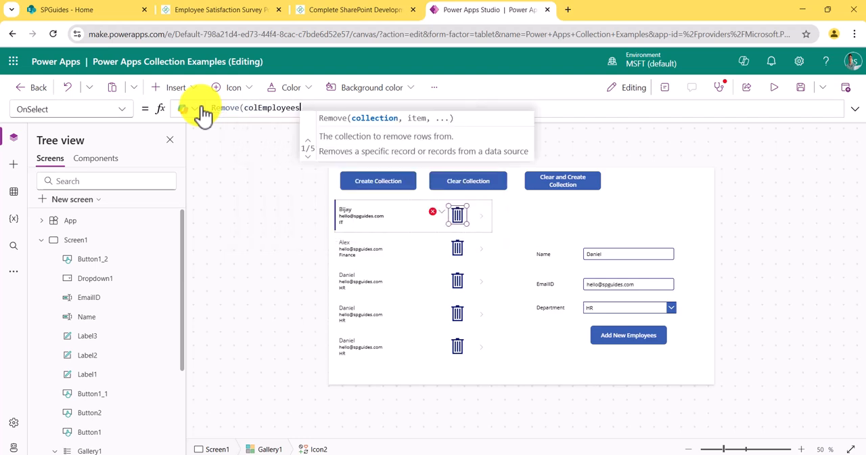
pyautogui.write(',Th')
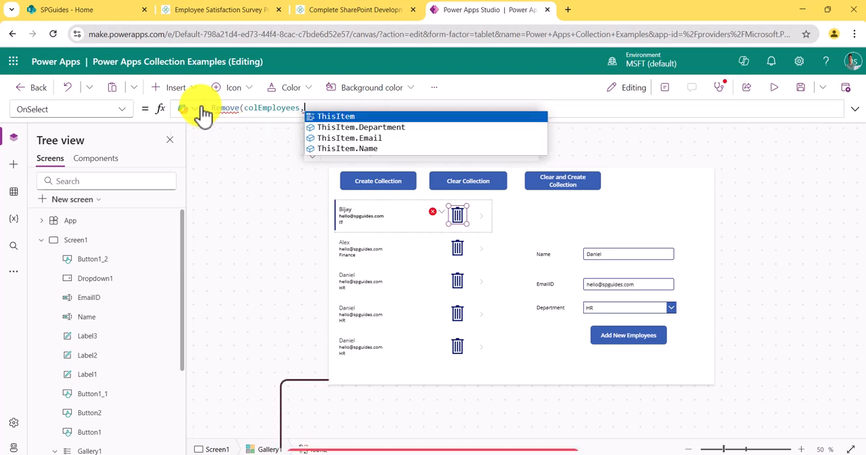
pyautogui.press('Tab')
pyautogui.write(')')
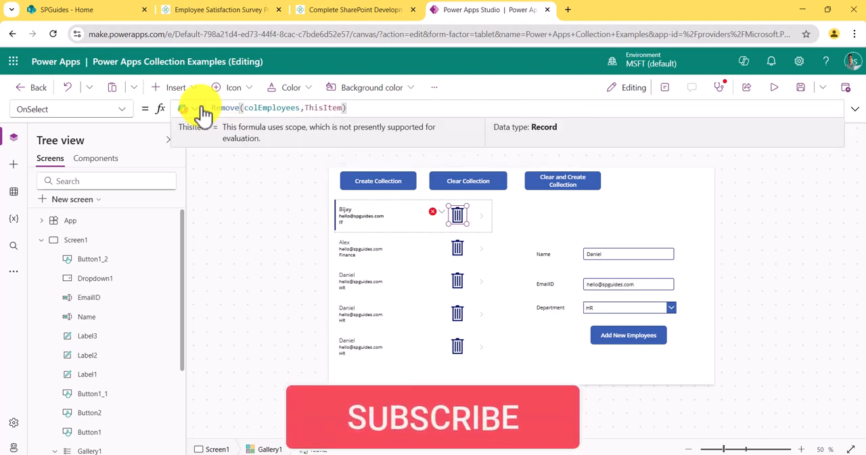